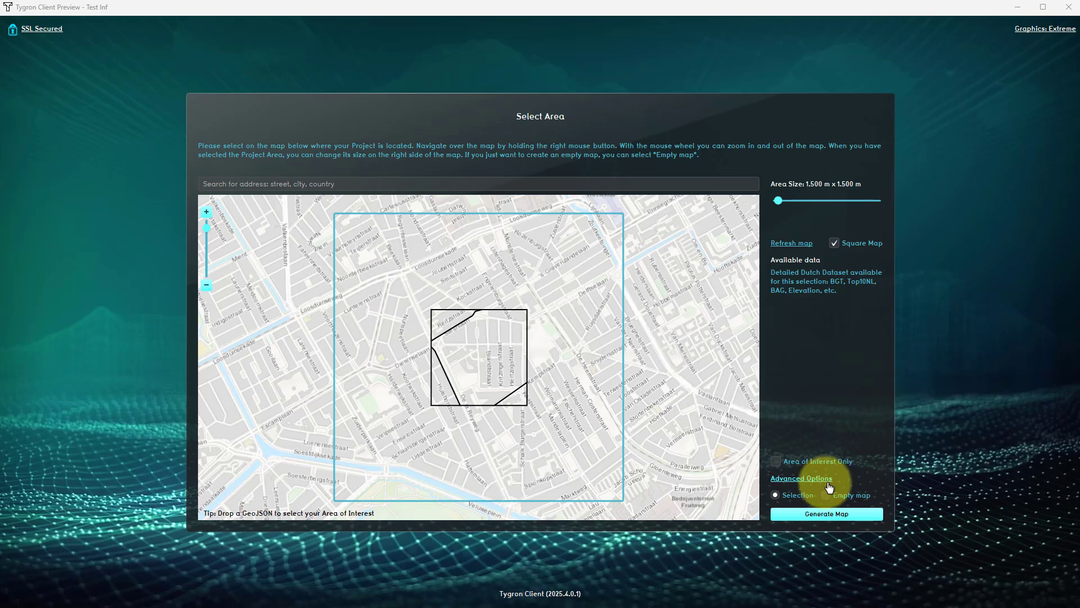
- Exclude the default trees from various sources in the advanced options and generate the map for the selected area
{"action": "left_click", "coordinate": [828, 481]}
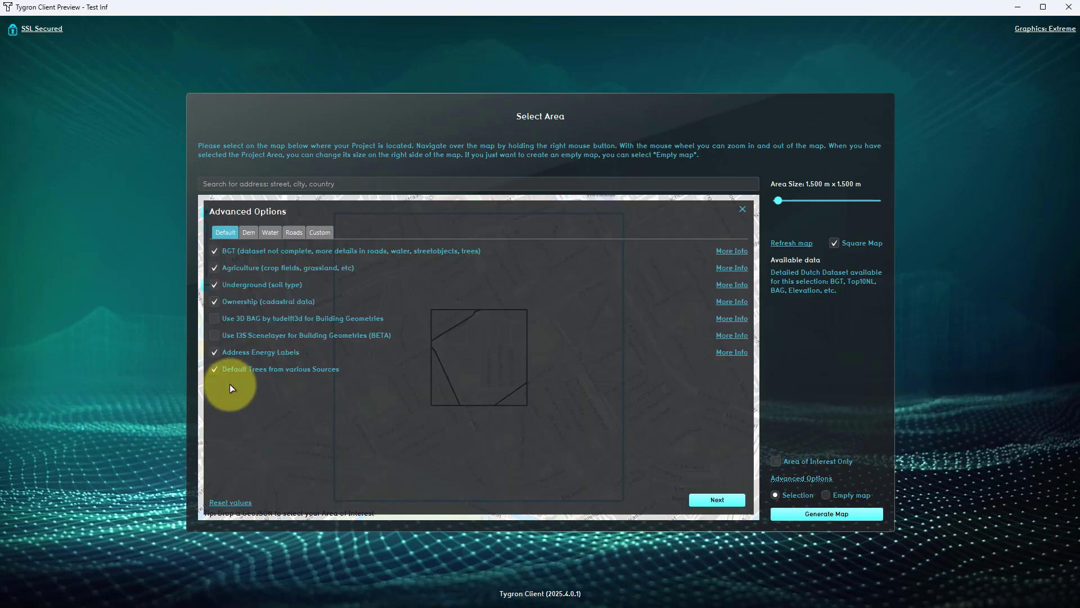
{"action": "left_click", "coordinate": [214, 370]}
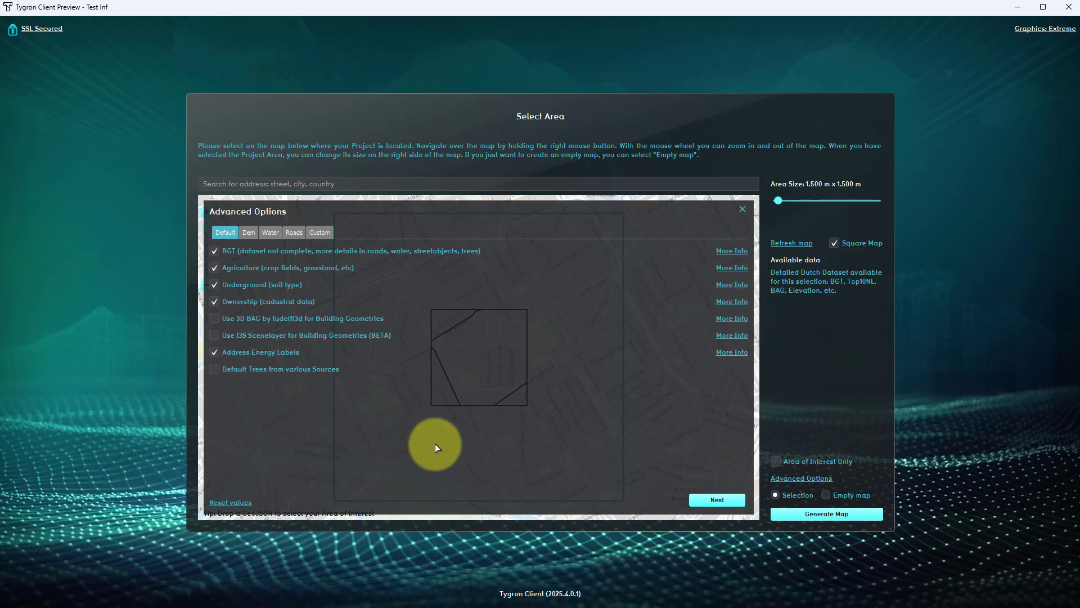
{"action": "left_click", "coordinate": [810, 517]}
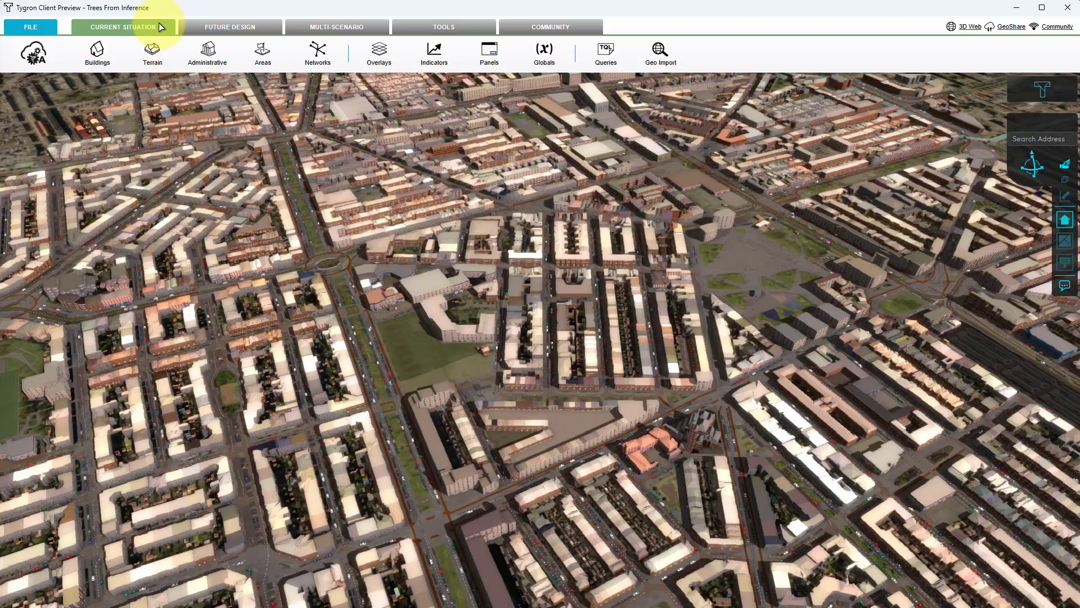
- Turn off automatic updating of calculations and add a Satellite topography overlay
{"action": "left_click", "coordinate": [33, 54]}
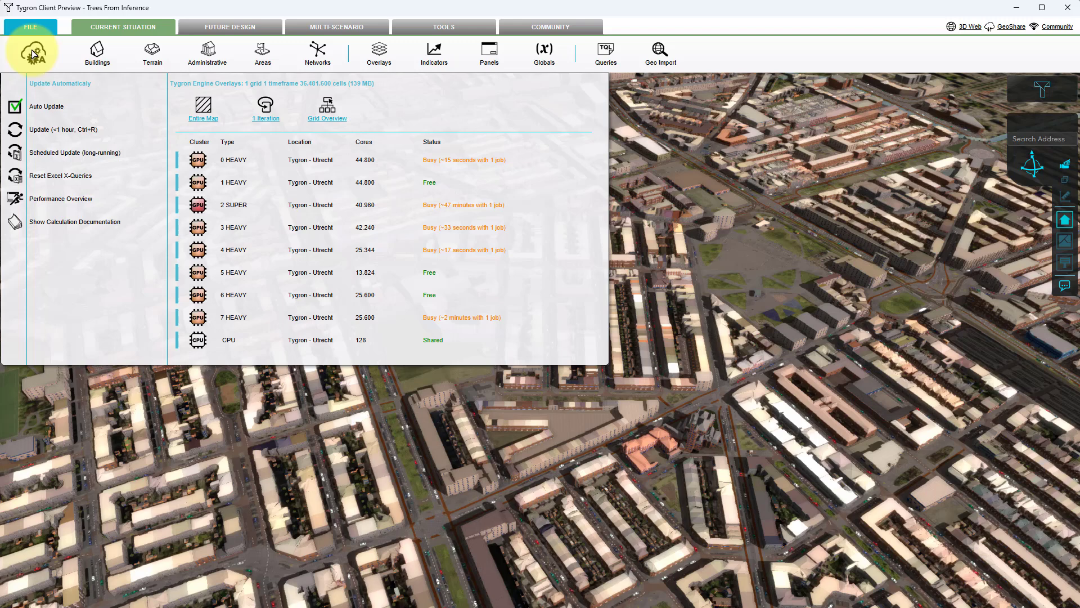
{"action": "left_click", "coordinate": [22, 110]}
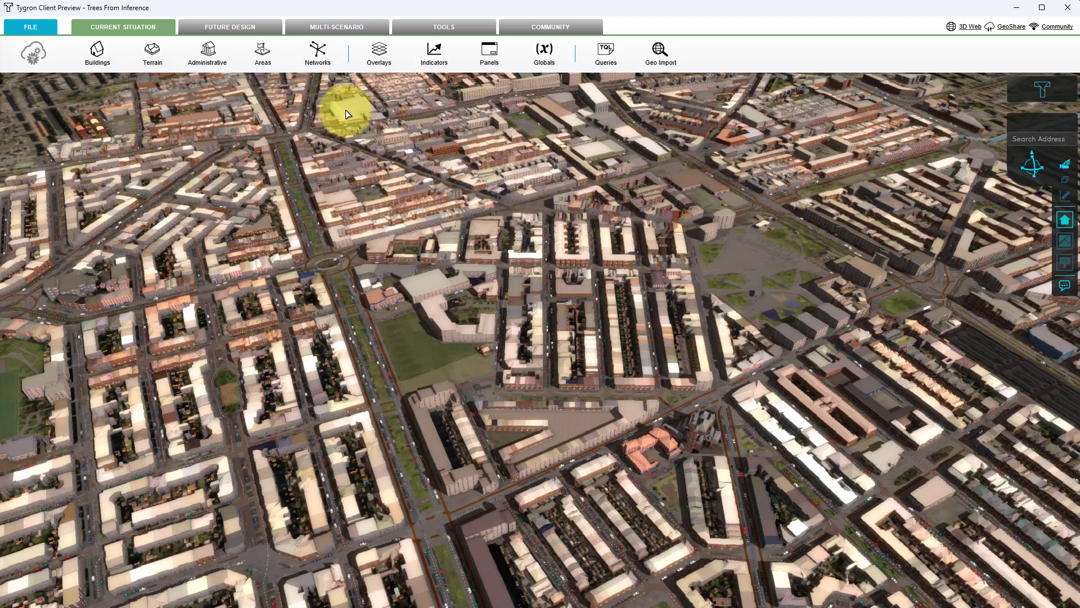
{"action": "left_click", "coordinate": [388, 62]}
{"action": "mouse_move", "coordinate": [494, 218]}
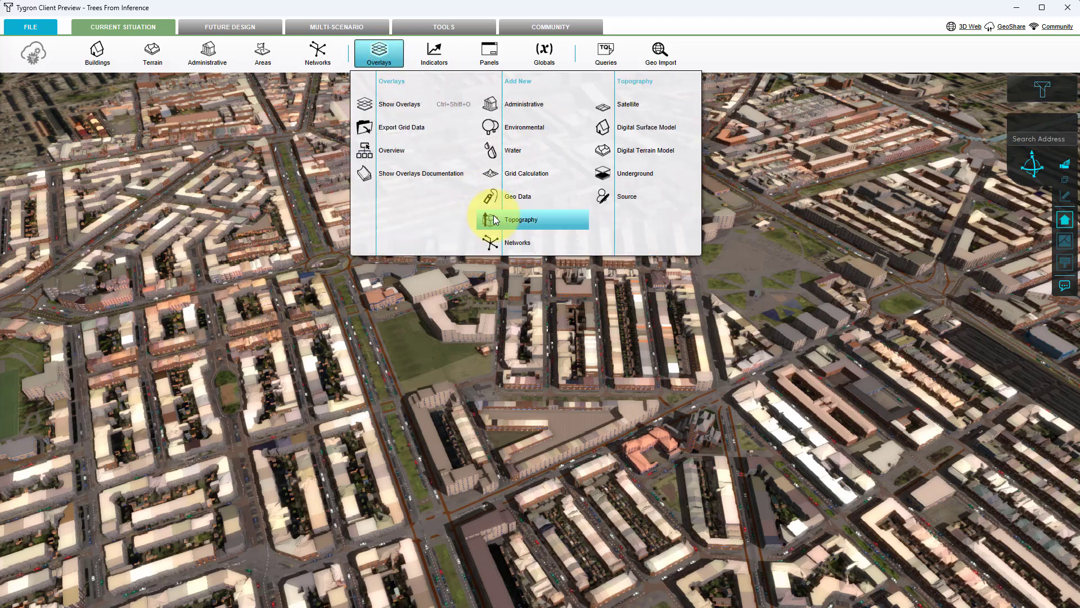
{"action": "left_click", "coordinate": [643, 107]}
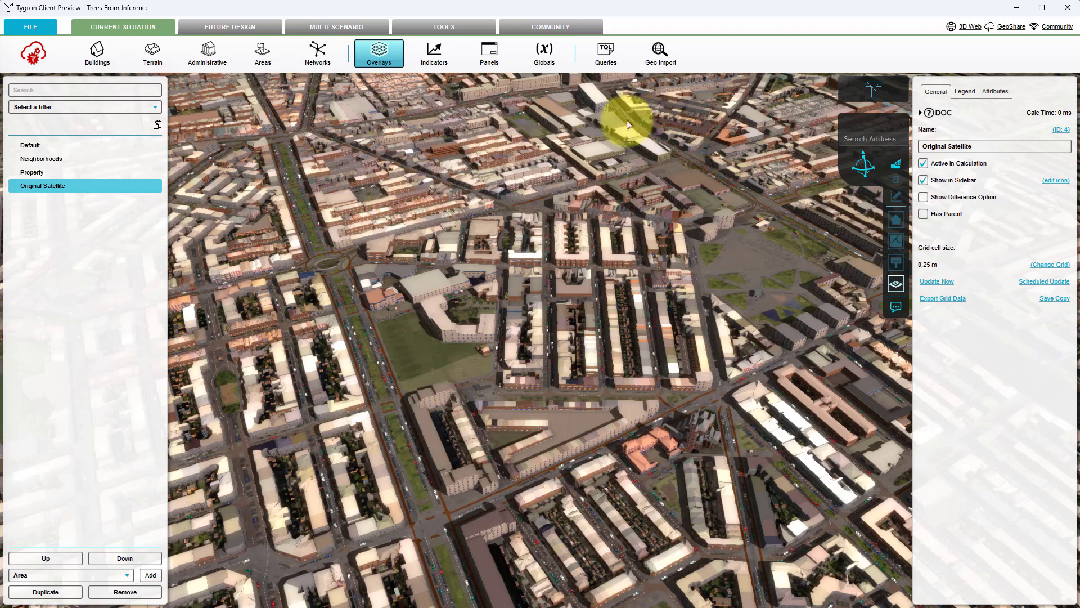
- Add an AI Inference grid calculation overlay and assign the foliage.onnx neural network to it
{"action": "left_click", "coordinate": [385, 56]}
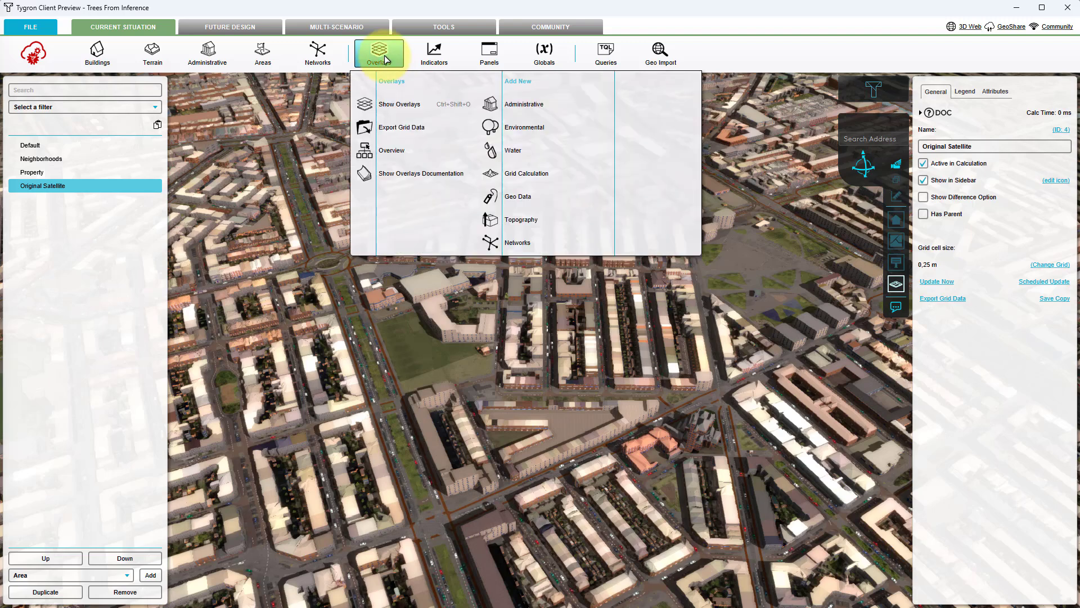
{"action": "mouse_move", "coordinate": [518, 173]}
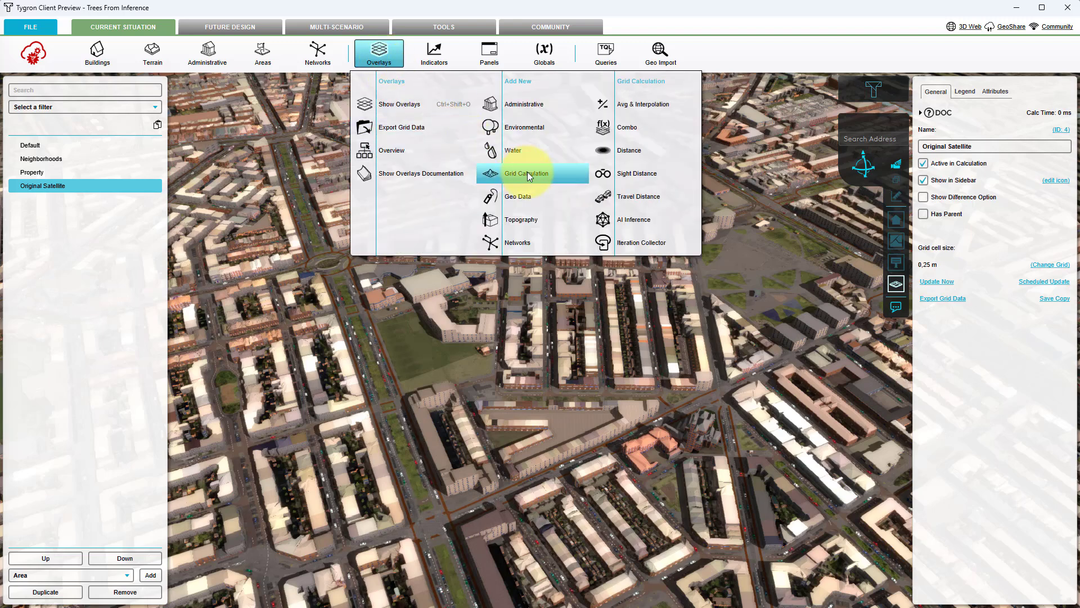
{"action": "left_click", "coordinate": [633, 217]}
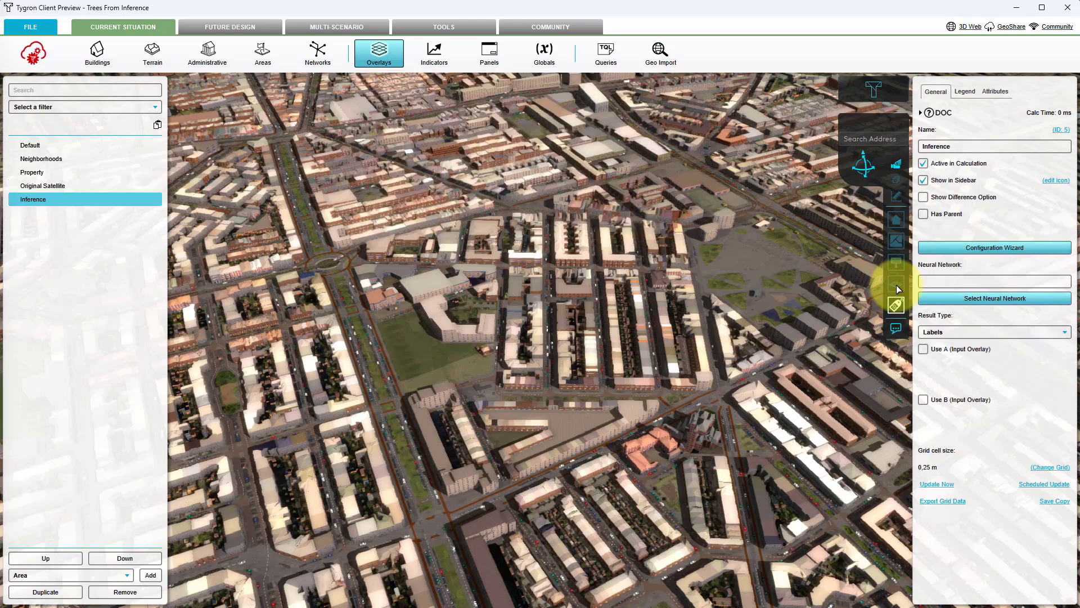
{"action": "left_click", "coordinate": [954, 299]}
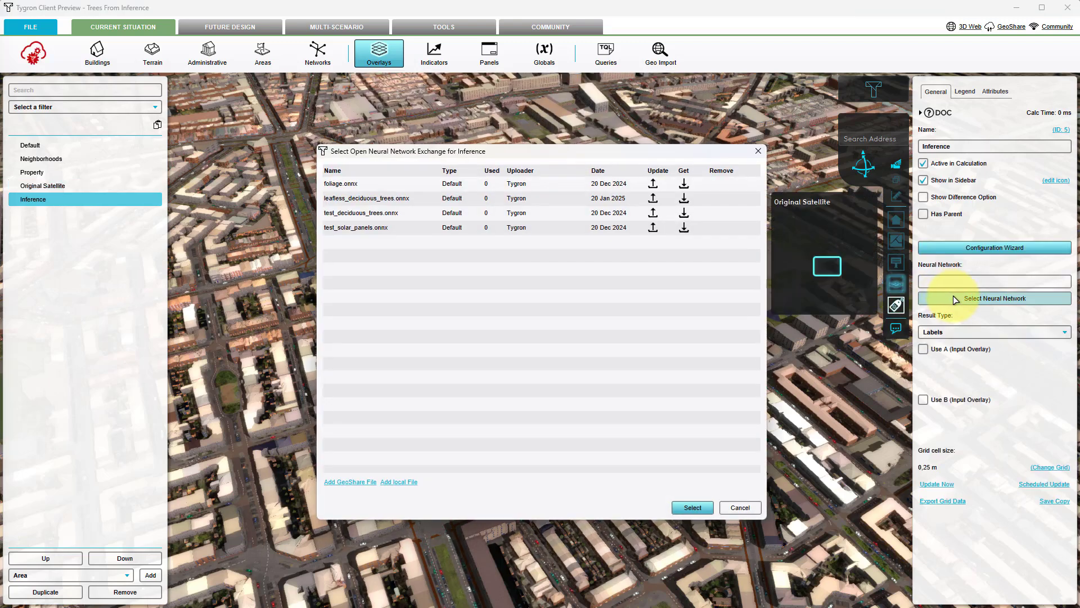
{"action": "left_click", "coordinate": [329, 186]}
{"action": "double_click", "coordinate": [329, 186]}
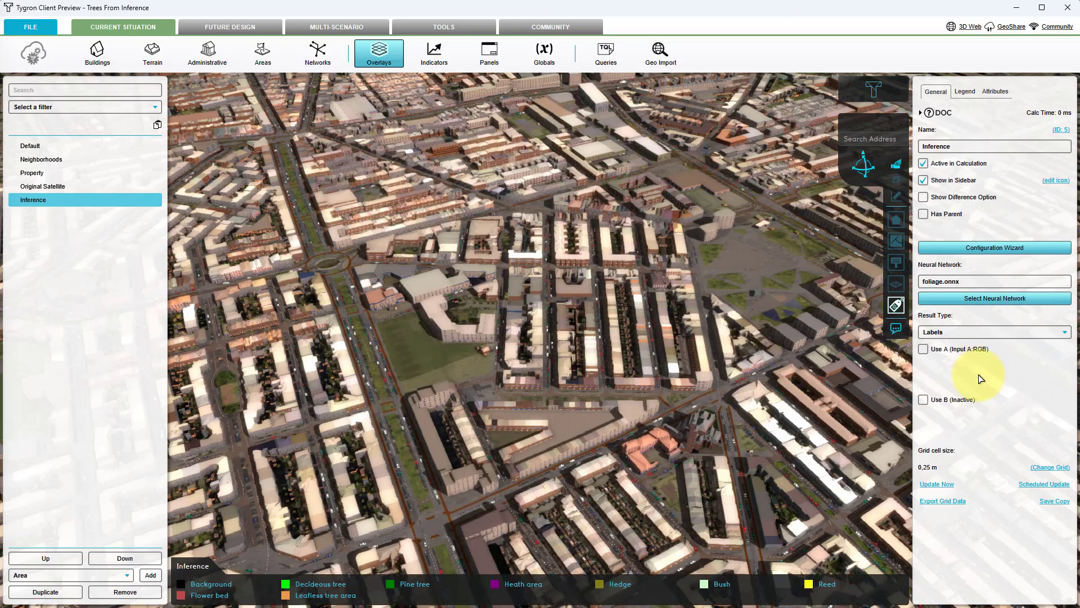
- Configure the Inference overlay with a 0,25 m grid cell size, Center Points as result type and Original Satellite as Input A
{"action": "left_click", "coordinate": [1050, 467]}
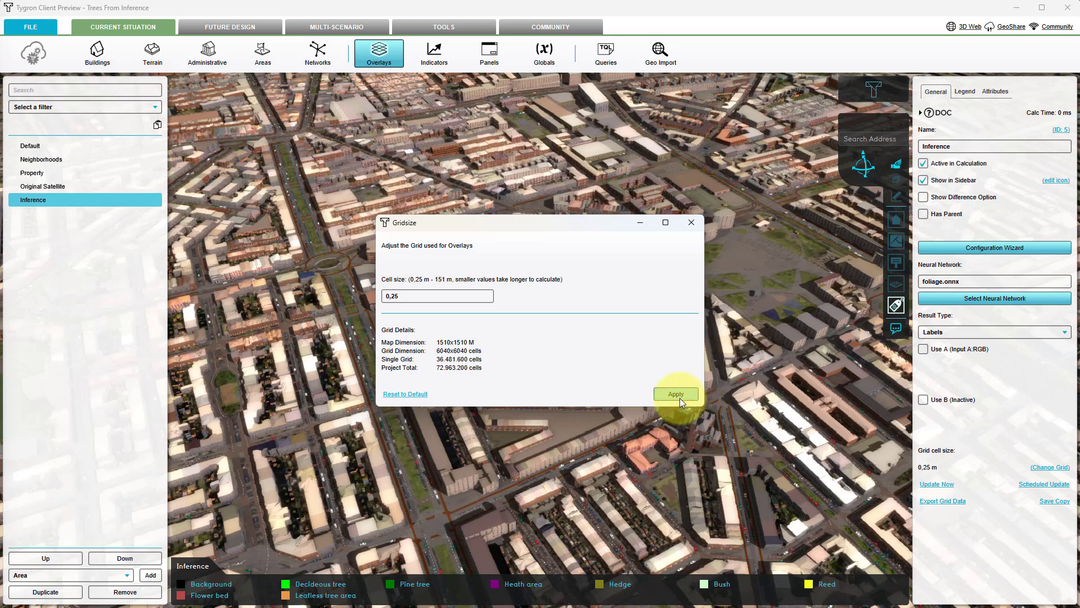
{"action": "left_click", "coordinate": [678, 396]}
{"action": "left_click", "coordinate": [979, 332]}
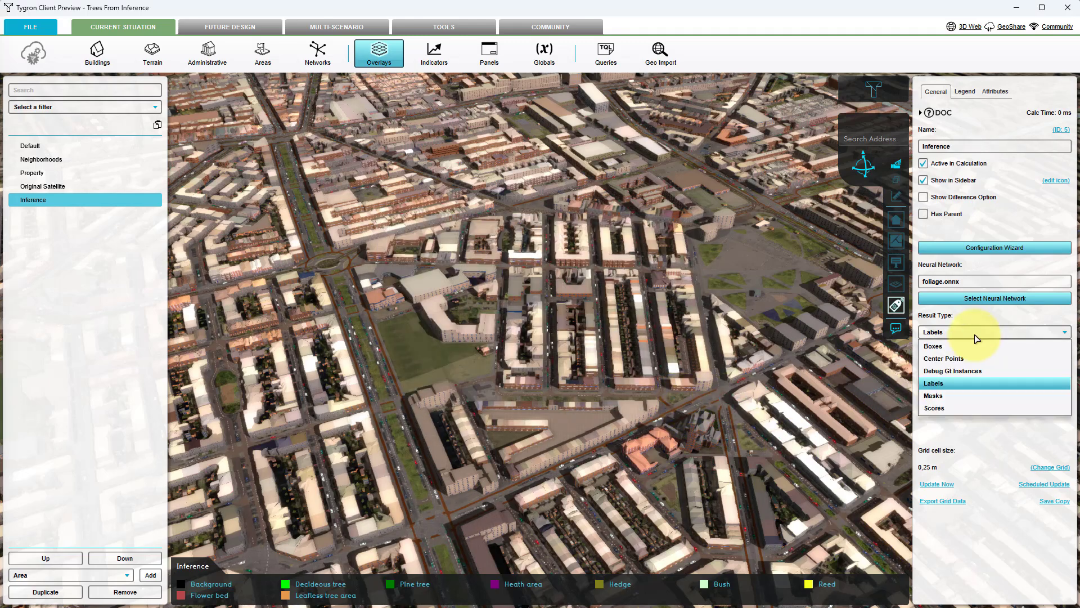
{"action": "left_click", "coordinate": [949, 360]}
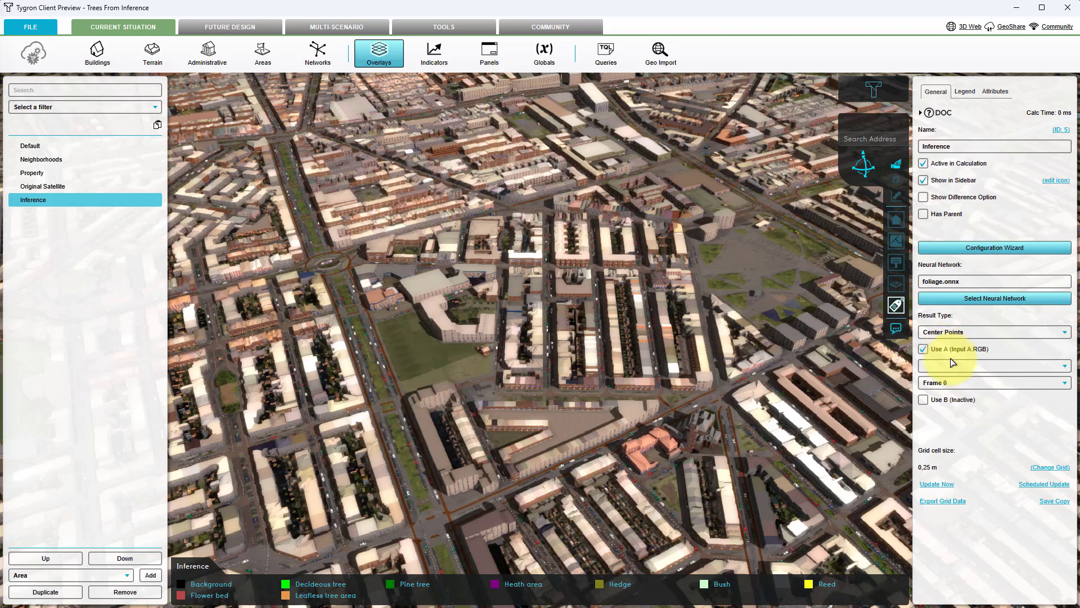
{"action": "left_click", "coordinate": [954, 365]}
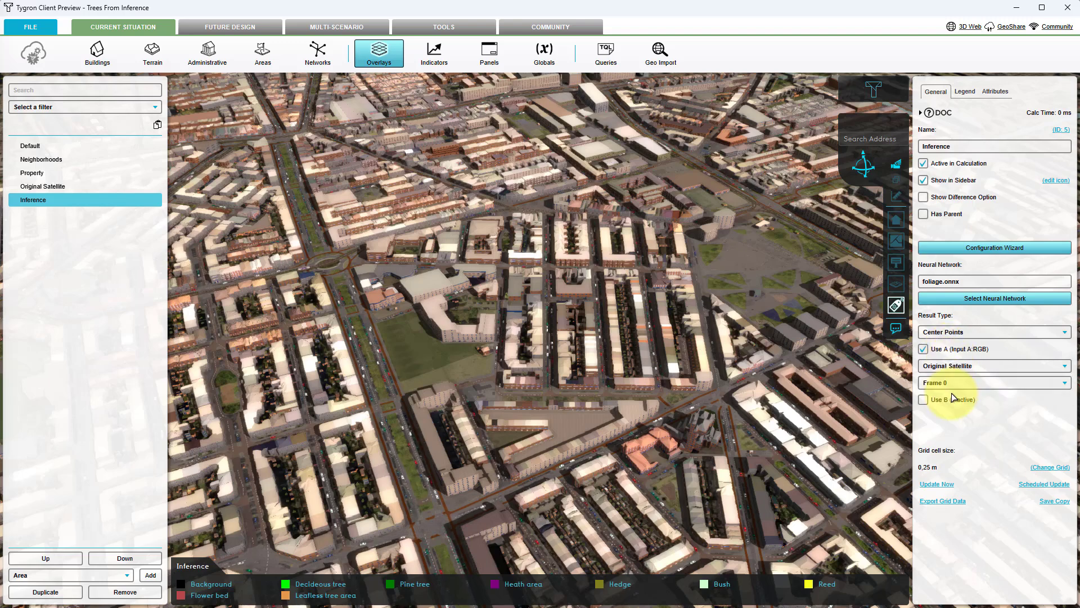
{"action": "left_click", "coordinate": [950, 393]}
- Update the Inference overlay and make it inactive in further calculations
{"action": "left_click", "coordinate": [950, 484]}
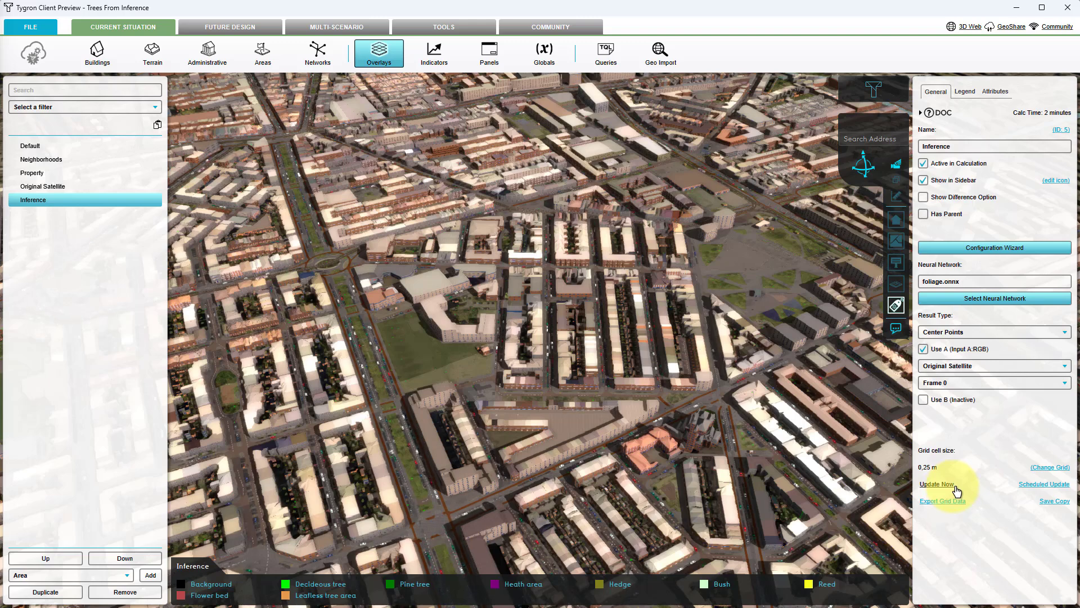
{"action": "left_click", "coordinate": [923, 163]}
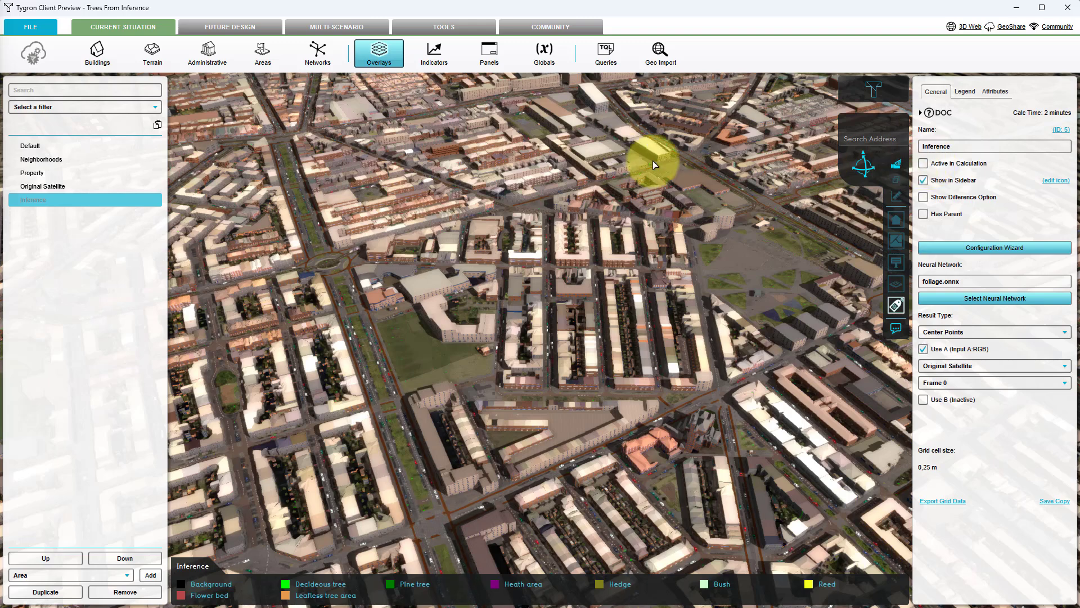
- Add a WCS geo data overlay and choose the existing AHN4 web Coverage Service as its source through the configuration wizard
{"action": "left_click", "coordinate": [378, 52]}
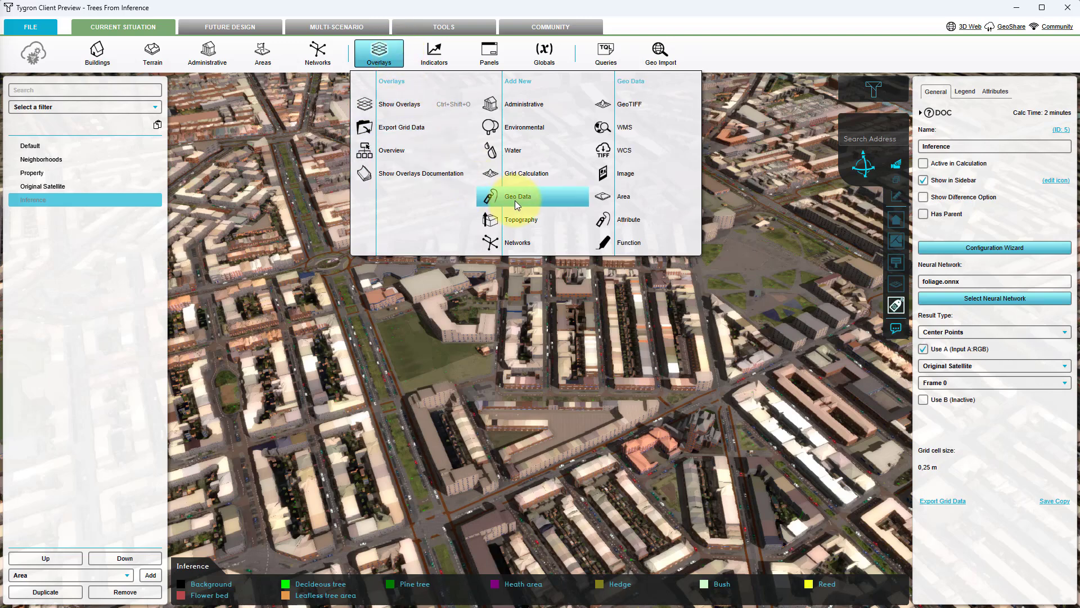
{"action": "left_click", "coordinate": [626, 152]}
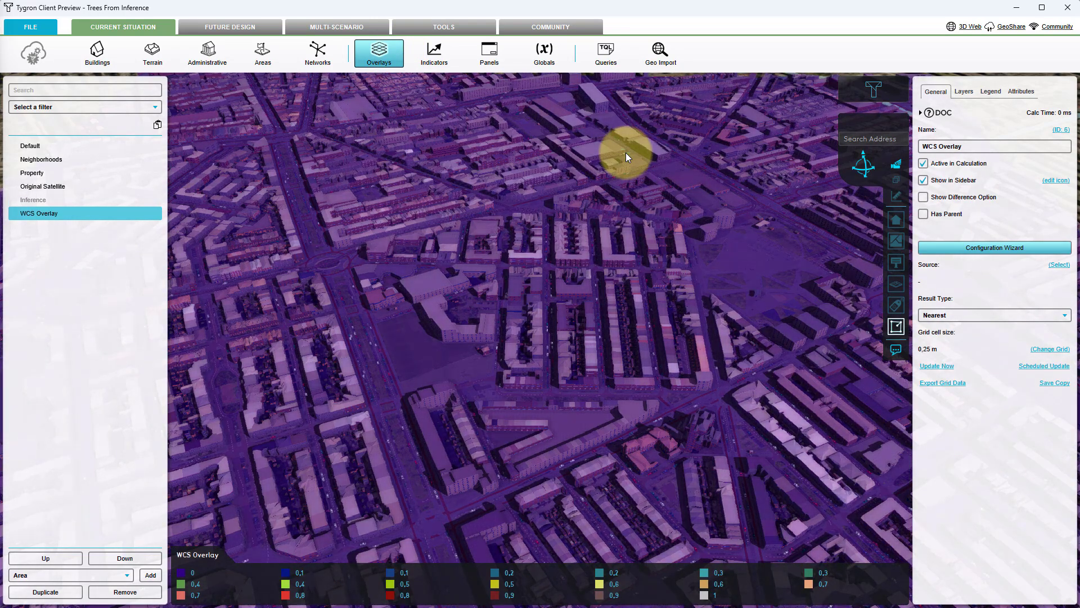
{"action": "left_click", "coordinate": [973, 249]}
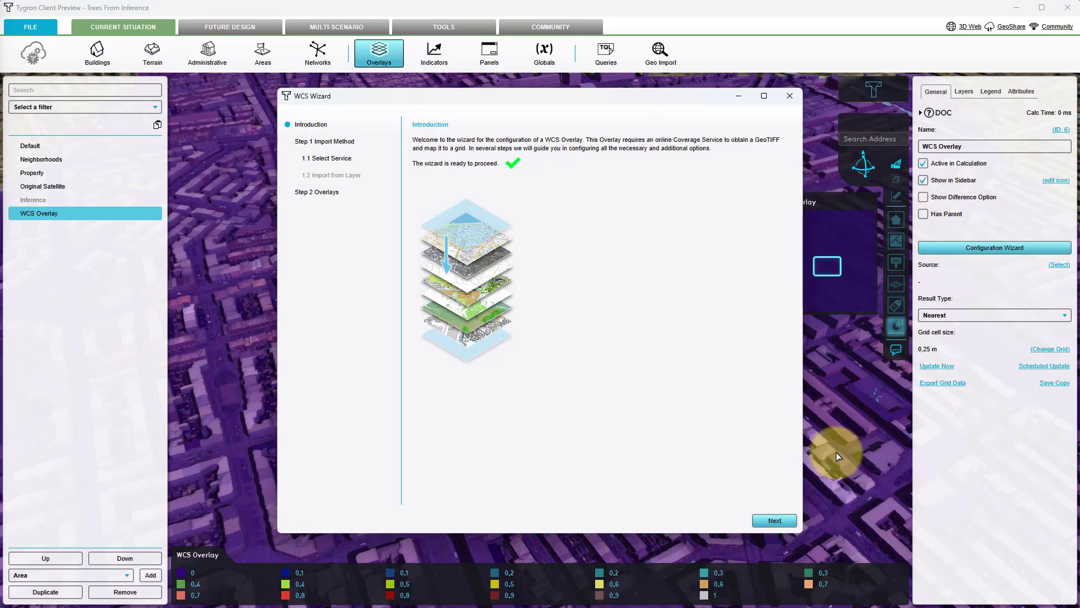
{"action": "left_click", "coordinate": [775, 521]}
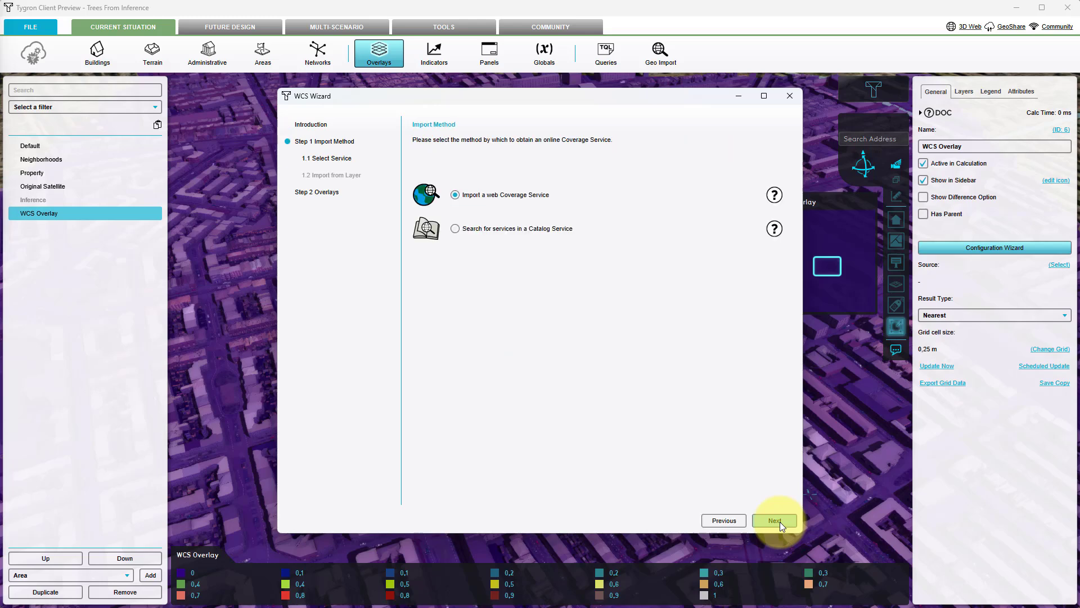
{"action": "left_click", "coordinate": [775, 521]}
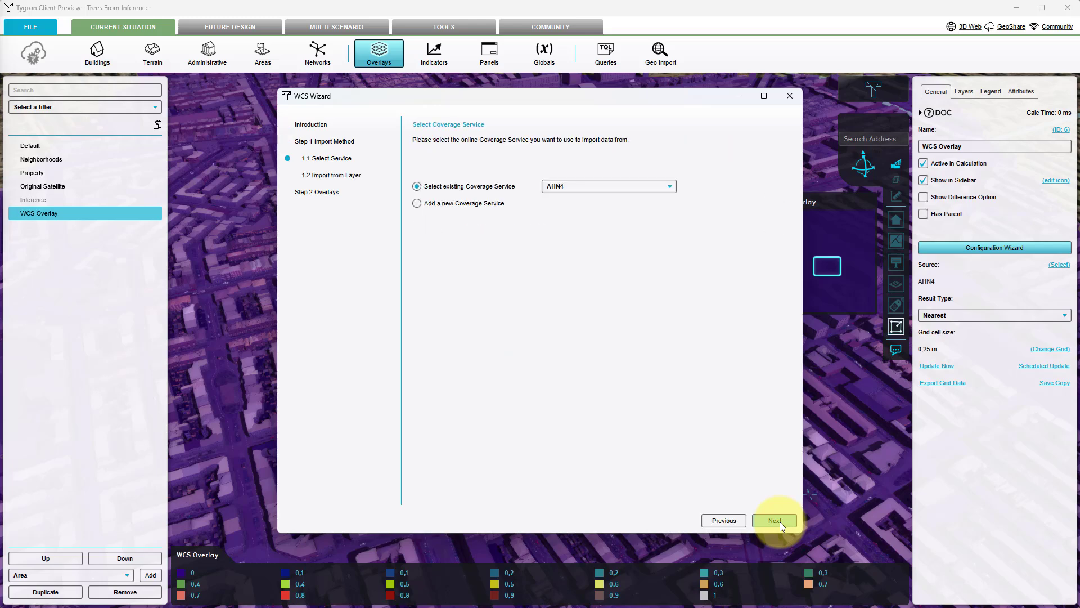
{"action": "left_click", "coordinate": [775, 521]}
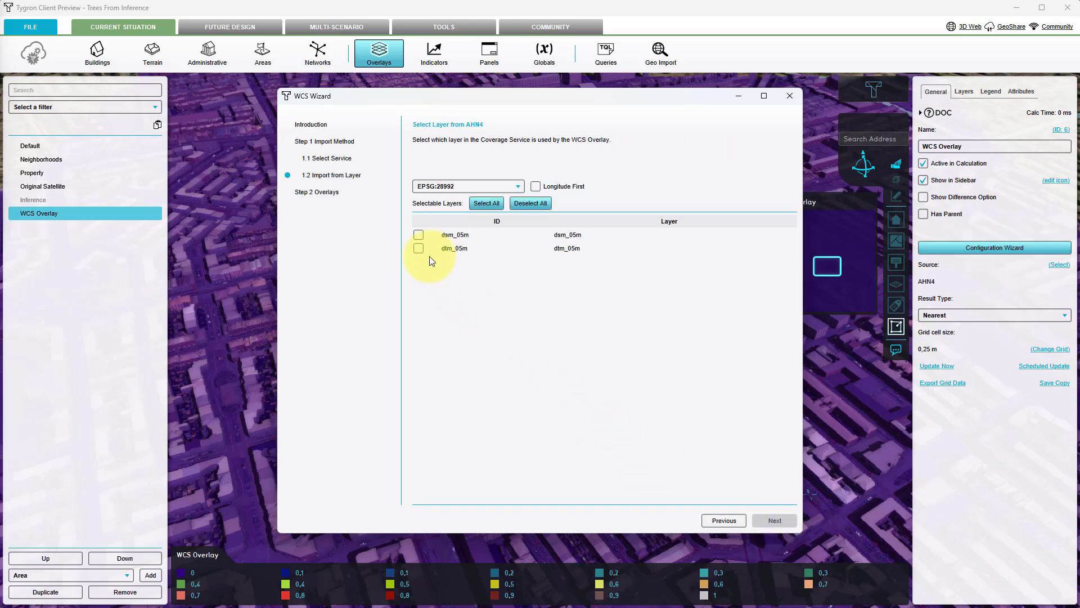
- Import the dsm_05m layer into the WCS overlay, finish the wizard and update the overlay
{"action": "left_click", "coordinate": [419, 235]}
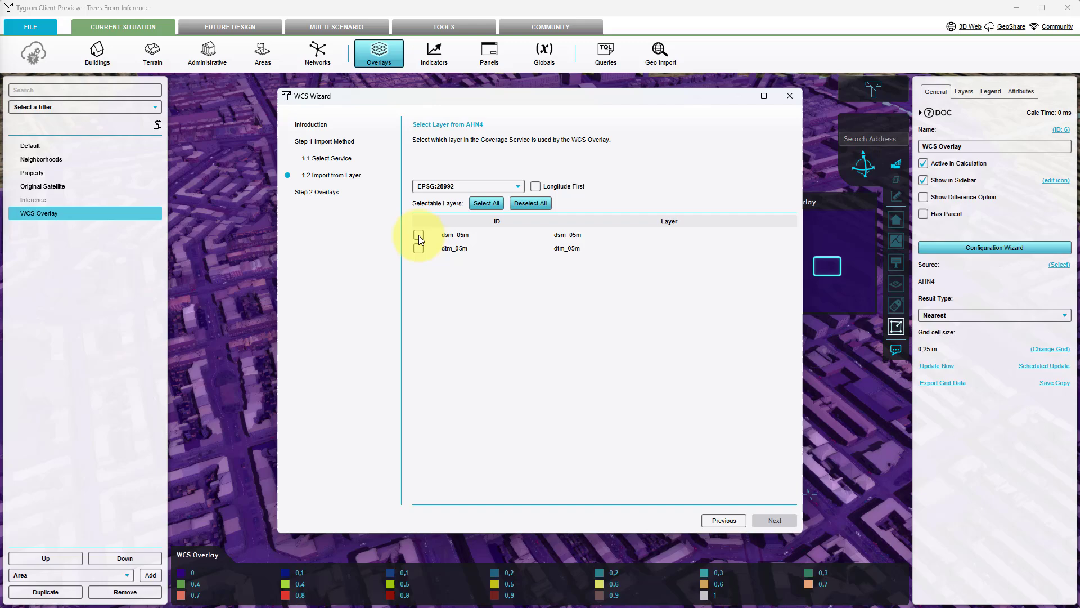
{"action": "left_click", "coordinate": [767, 522]}
{"action": "left_click", "coordinate": [768, 522]}
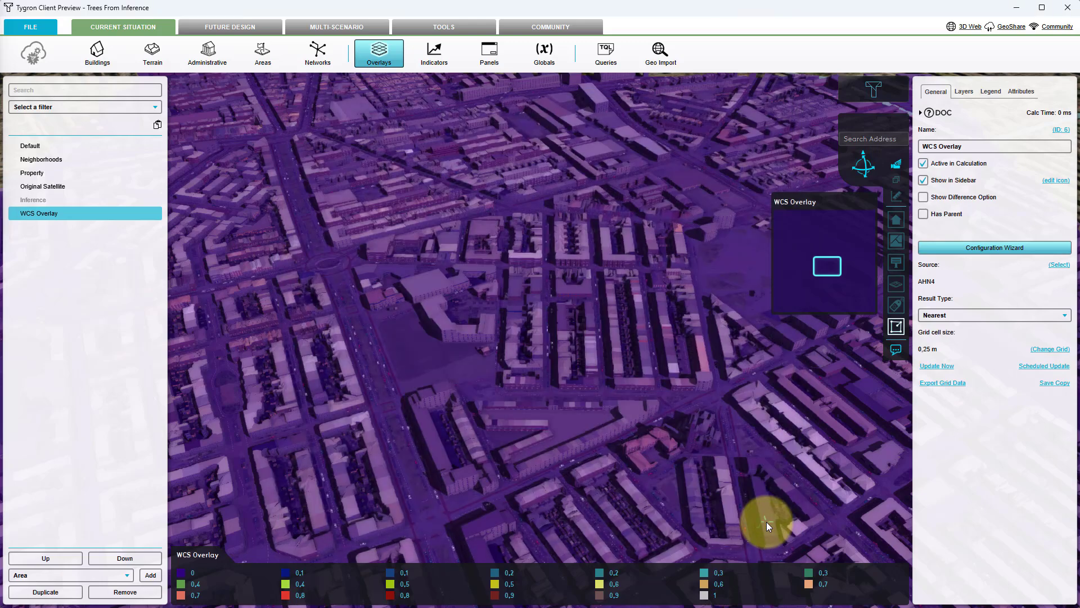
{"action": "left_click", "coordinate": [935, 367]}
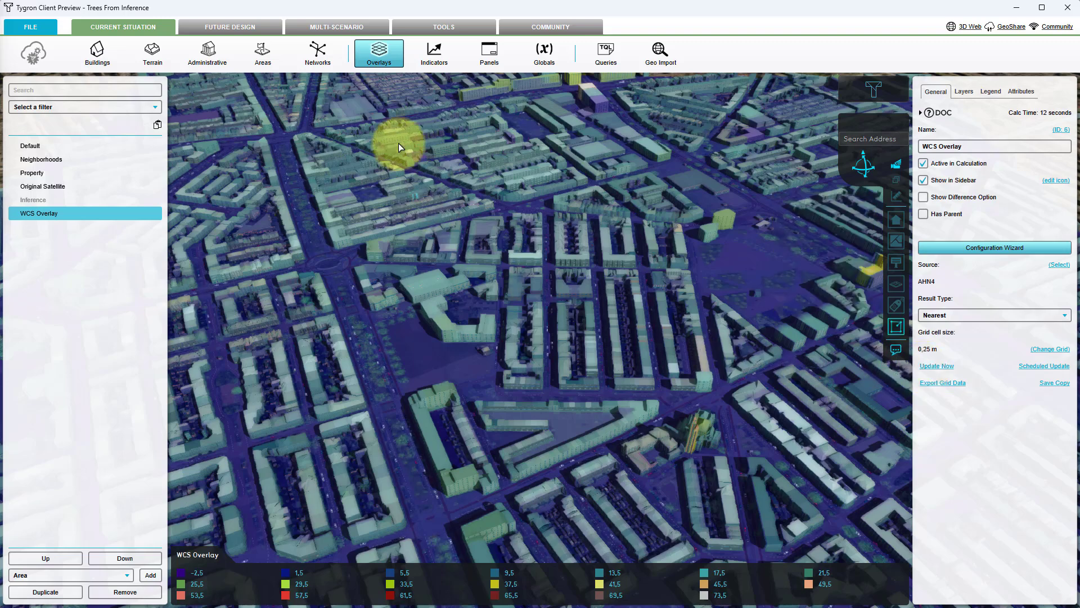
- Add a Combo grid calculation overlay with Inference as Grid A and WCS Overlay as Grid B
{"action": "left_click", "coordinate": [397, 56]}
{"action": "left_click", "coordinate": [523, 173]}
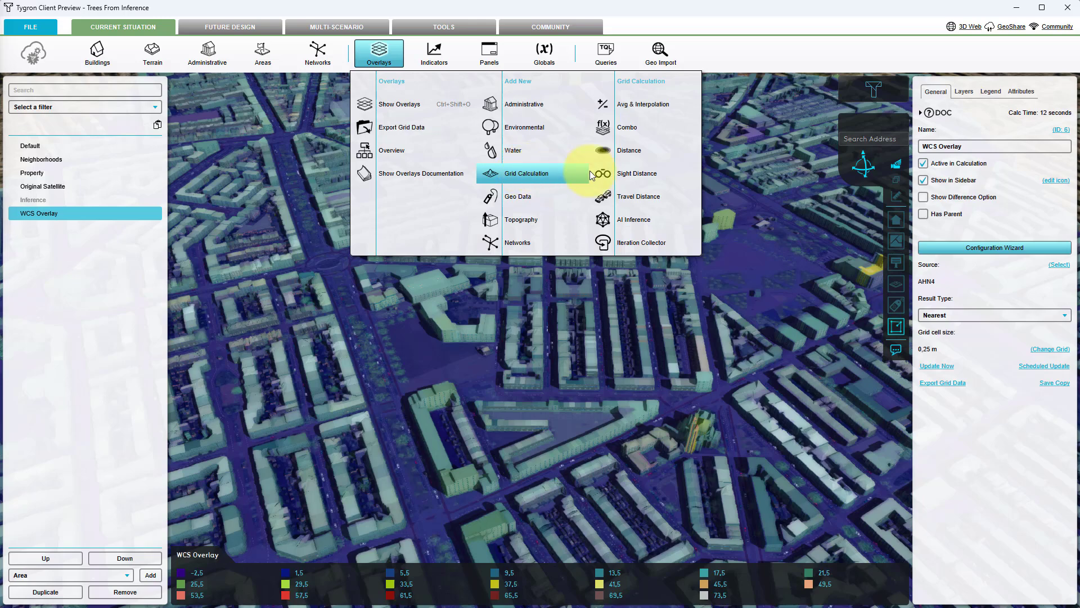
{"action": "left_click", "coordinate": [639, 130]}
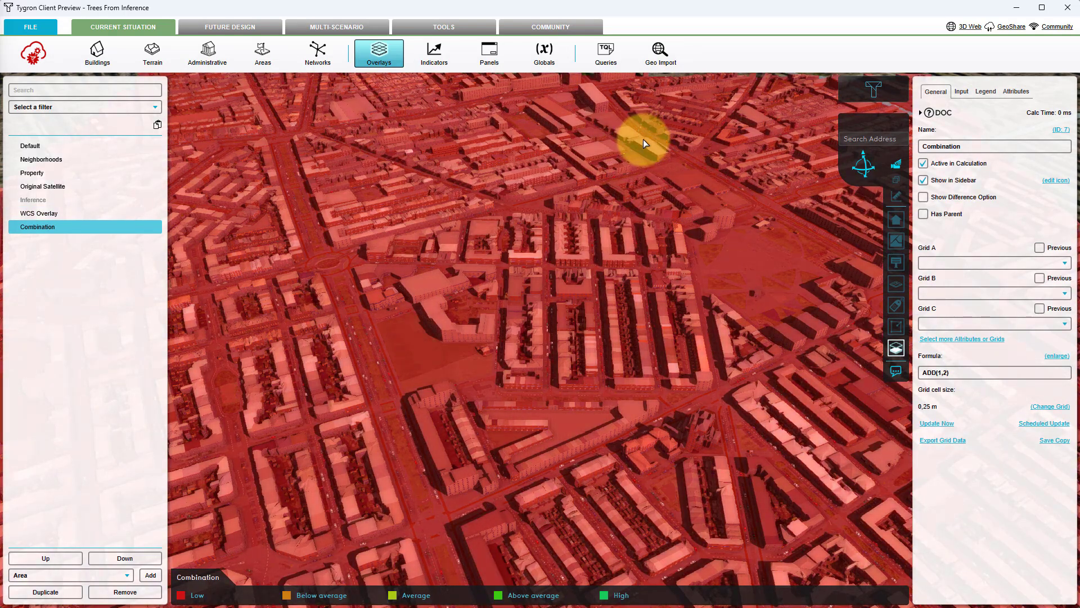
{"action": "left_click", "coordinate": [951, 264]}
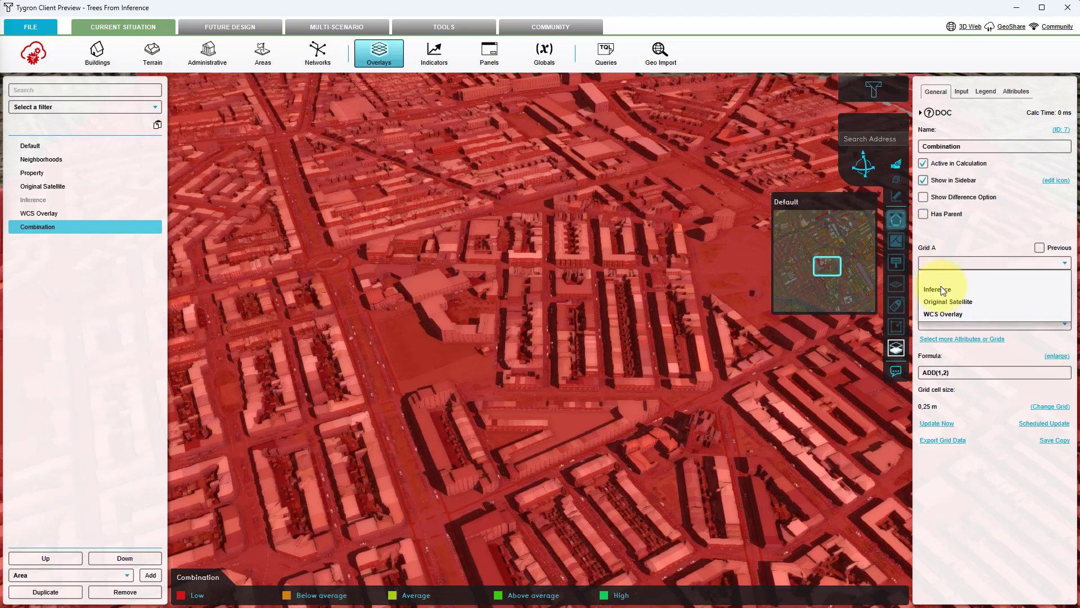
{"action": "left_click", "coordinate": [938, 290]}
{"action": "left_click", "coordinate": [943, 294]}
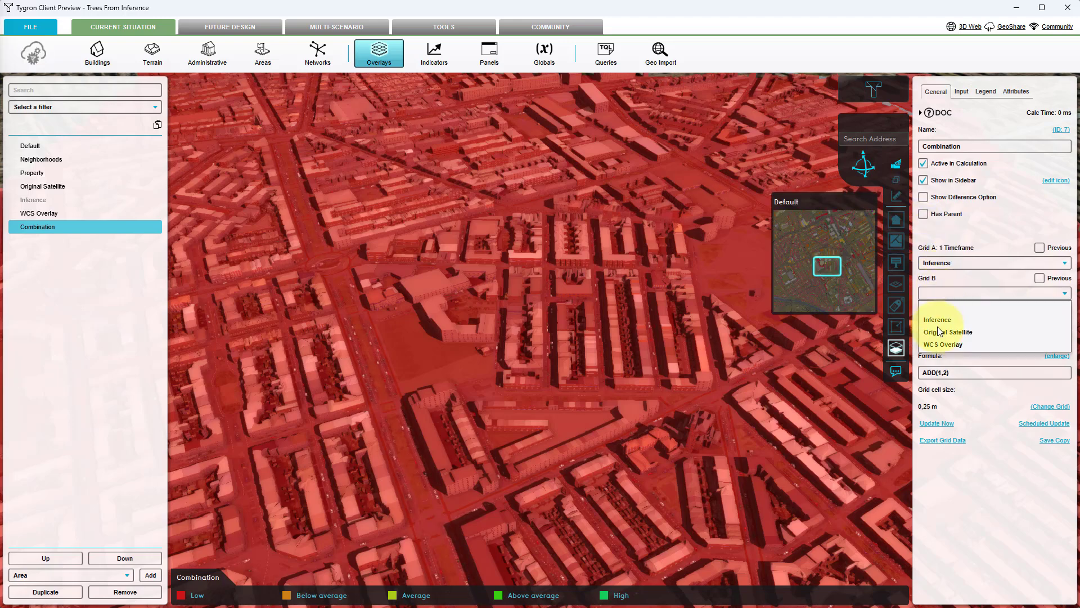
{"action": "left_click", "coordinate": [939, 342]}
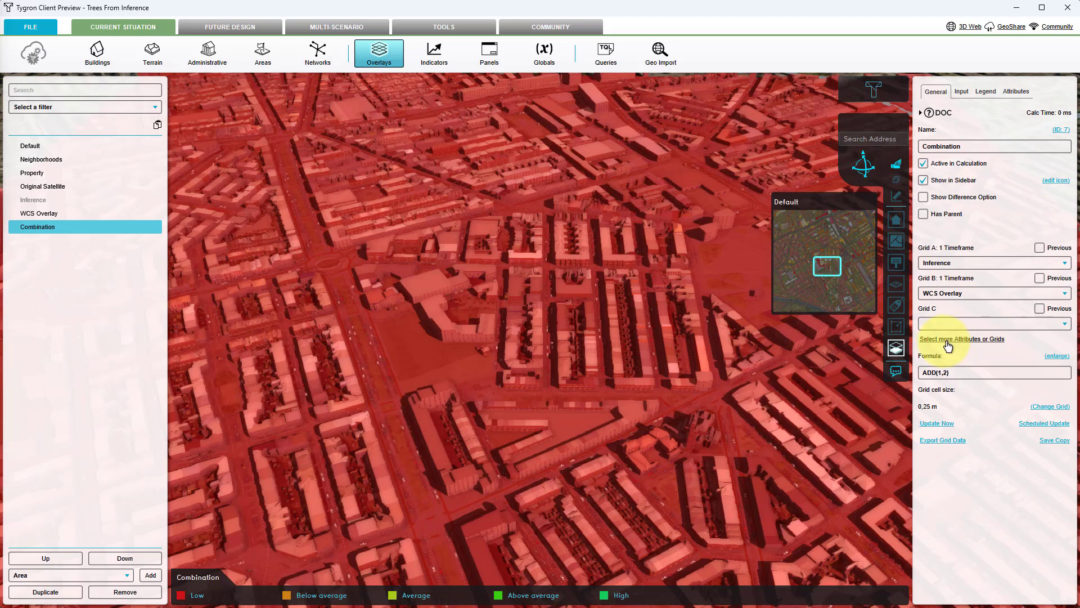
- Set the Combination overlay's formula to IF(GT(A, 0), B, NO_DATA)
{"action": "left_click_drag", "start_coordinate": [950, 373], "coordinate": [907, 374]}
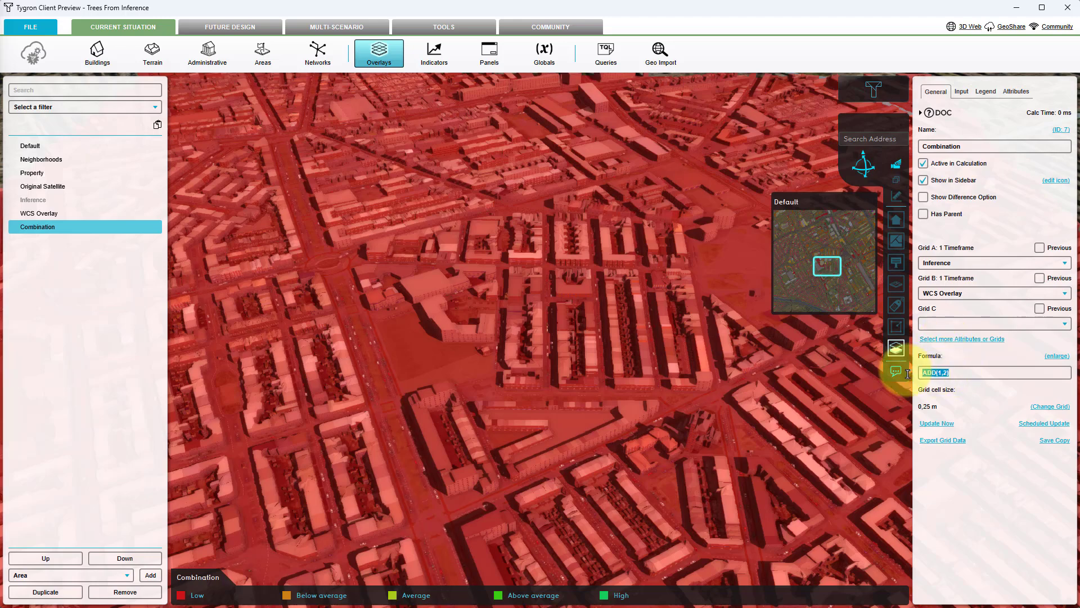
{"action": "type", "text": "IF(GT(A, 0), B, NO_DATA)"}
- Copy the legend of the WCS Overlay onto the Combination overlay and update the Combination overlay
{"action": "left_click", "coordinate": [39, 214]}
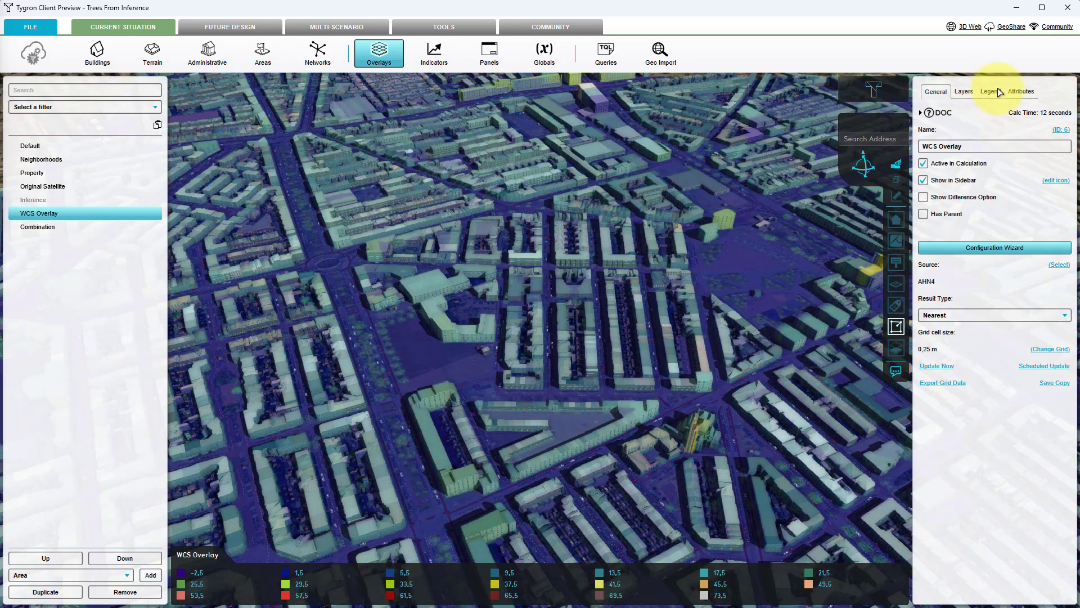
{"action": "left_click", "coordinate": [997, 92]}
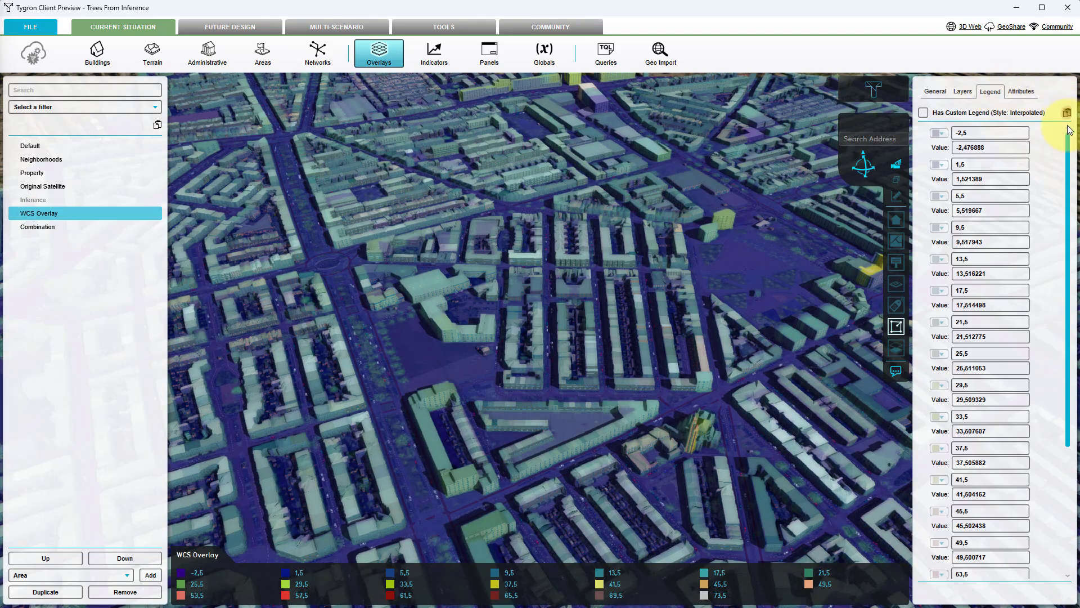
{"action": "left_click", "coordinate": [116, 228]}
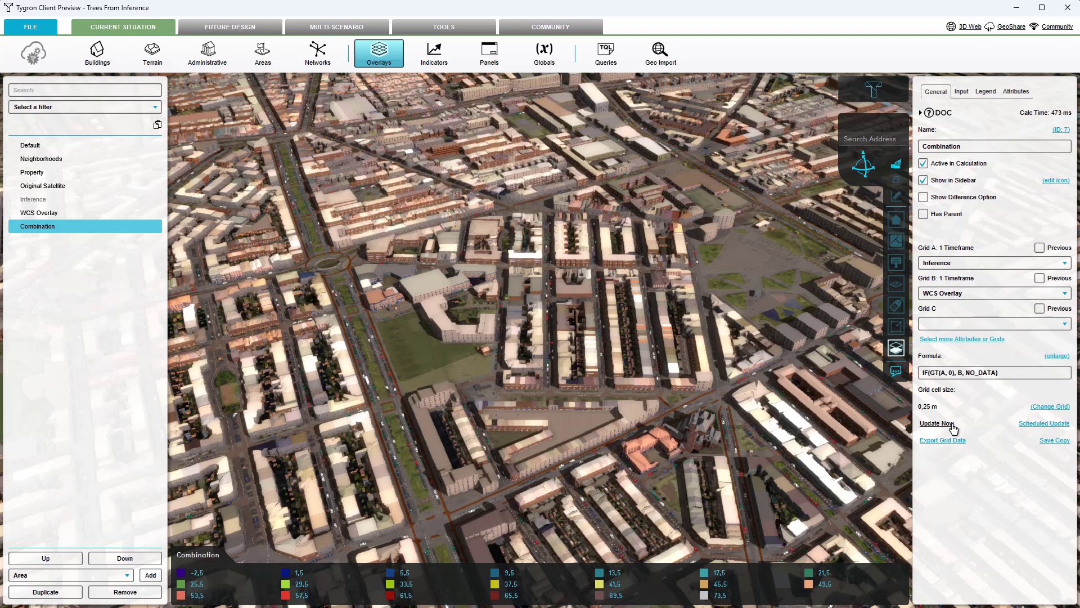
- Start a geo data import of new features as Buildings, using a Grid Overlay Legend as the import method
{"action": "left_click", "coordinate": [654, 61]}
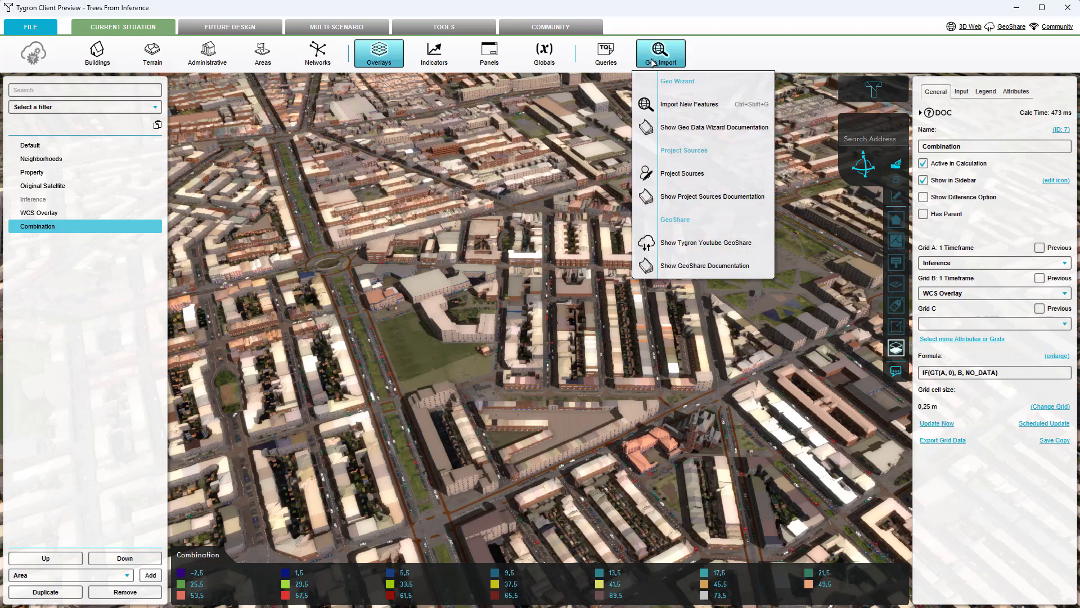
{"action": "left_click", "coordinate": [657, 105]}
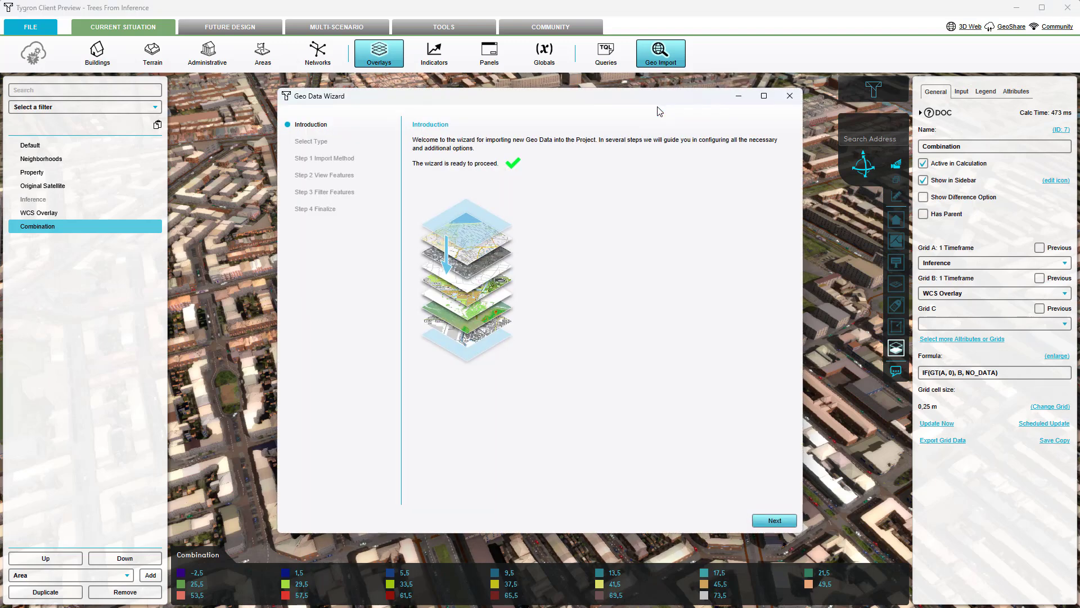
{"action": "left_click", "coordinate": [765, 522]}
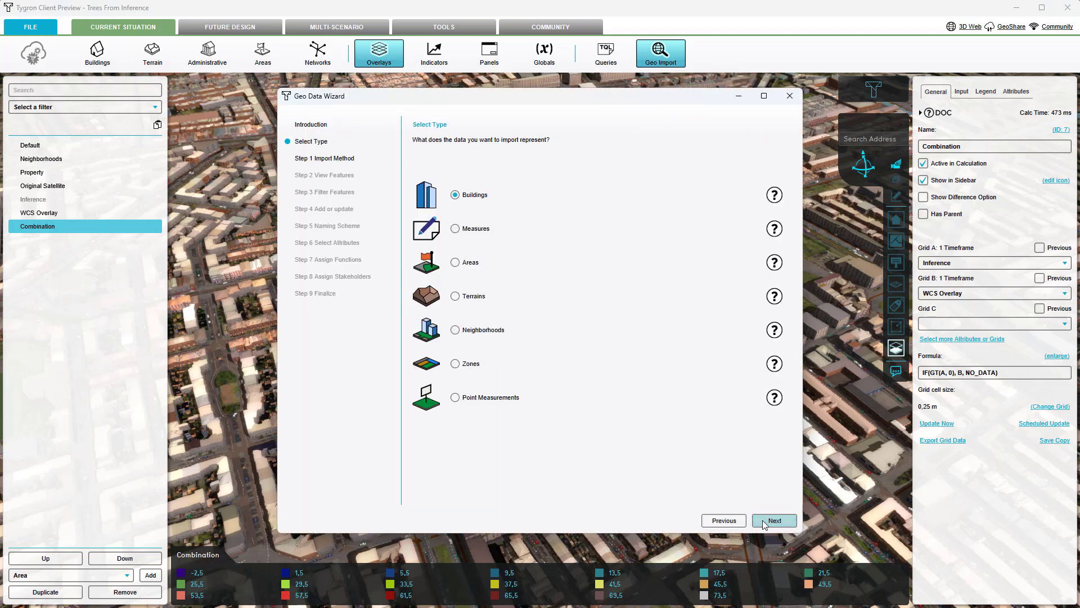
{"action": "left_click", "coordinate": [765, 522]}
{"action": "left_click", "coordinate": [501, 331]}
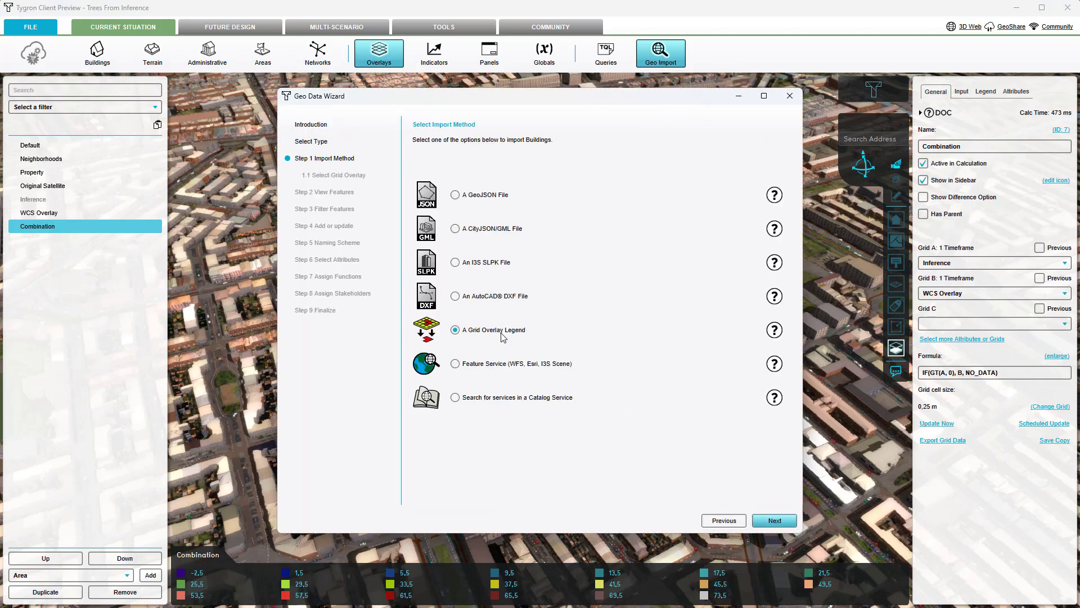
{"action": "left_click", "coordinate": [766, 521]}
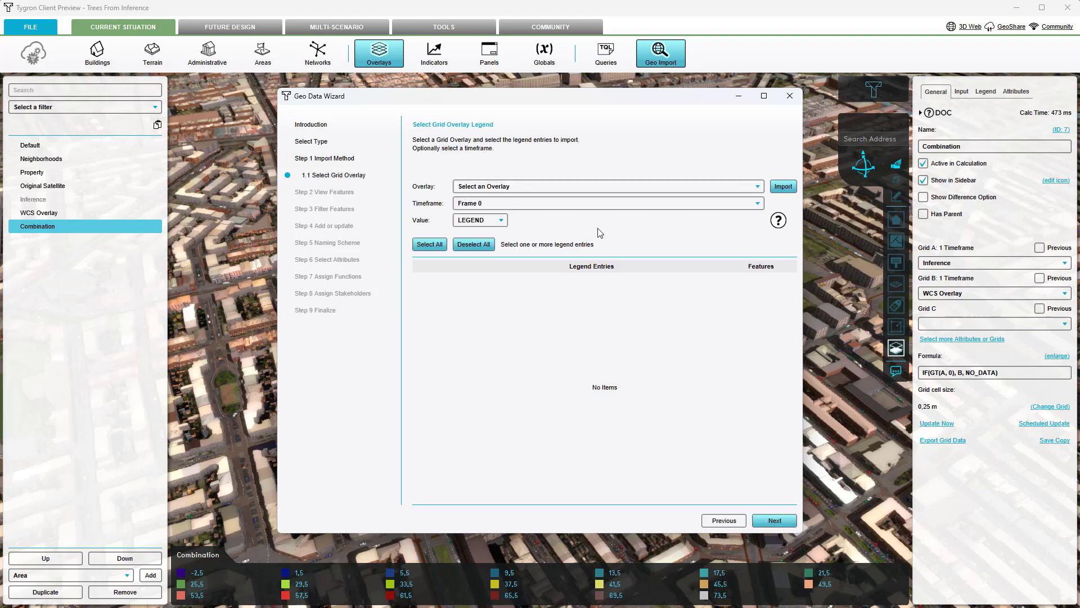
- Import all legend entries of the Combination overlay and convert their geometry to buffered centerpoints
{"action": "left_click", "coordinate": [595, 189]}
{"action": "left_click", "coordinate": [493, 216]}
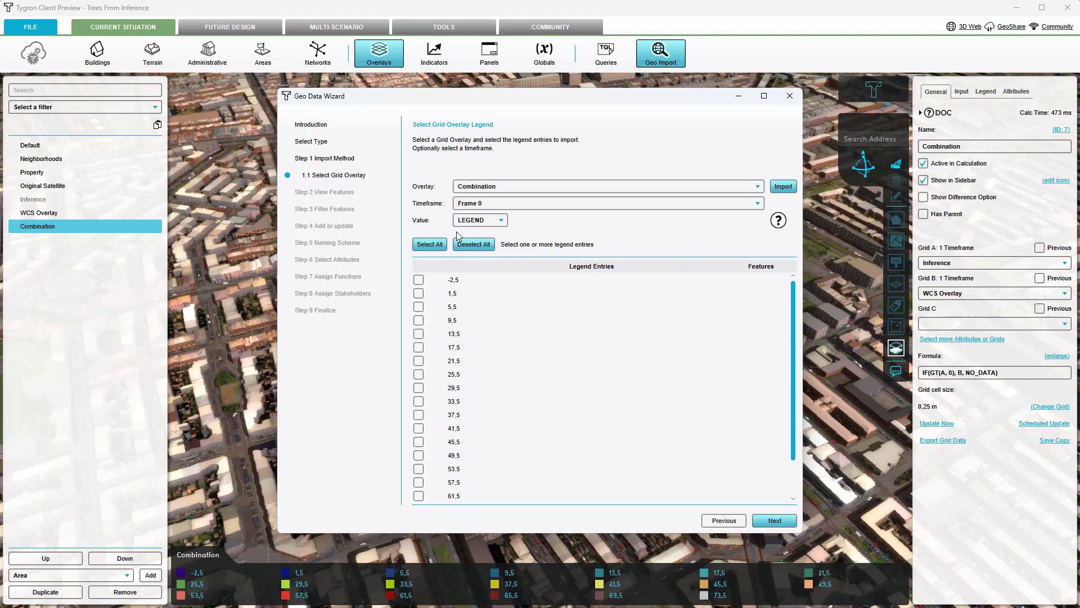
{"action": "left_click", "coordinate": [429, 244]}
{"action": "left_click", "coordinate": [788, 521]}
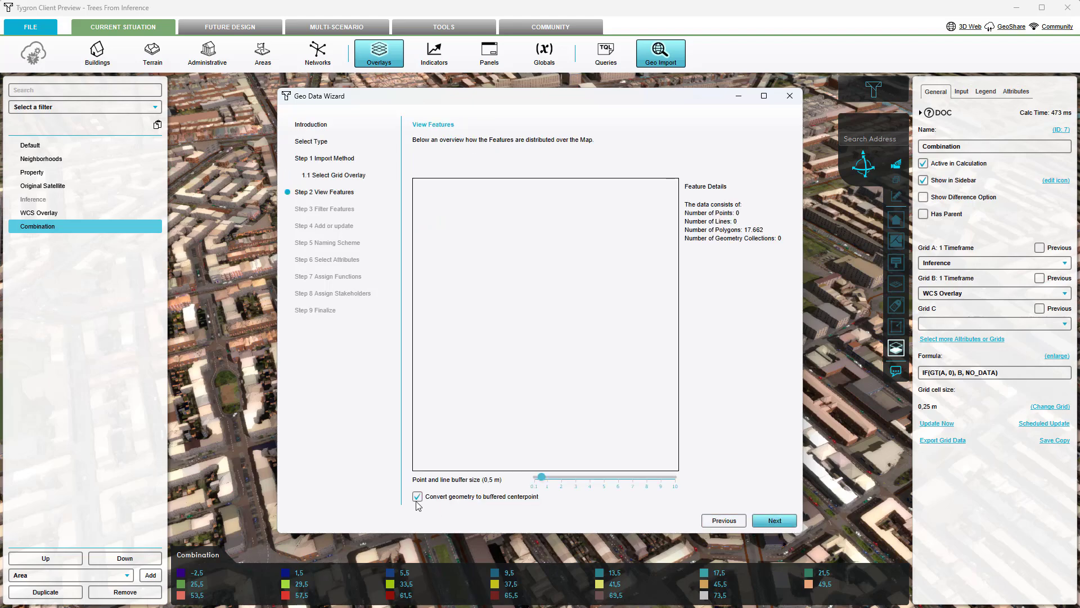
{"action": "left_click", "coordinate": [761, 520]}
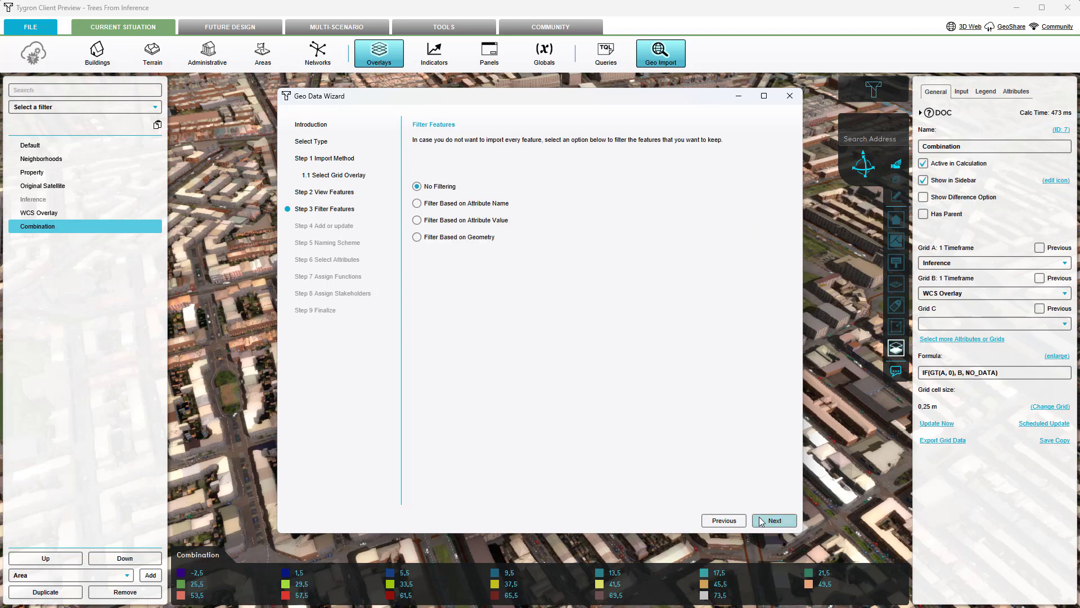
- Import the features without filtering and keep the AREA, COLOR, INDEX, VALUE and WIDTH attributes with multiplier 1
{"action": "left_click", "coordinate": [761, 521]}
{"action": "left_click", "coordinate": [761, 521]}
{"action": "left_click", "coordinate": [761, 520]}
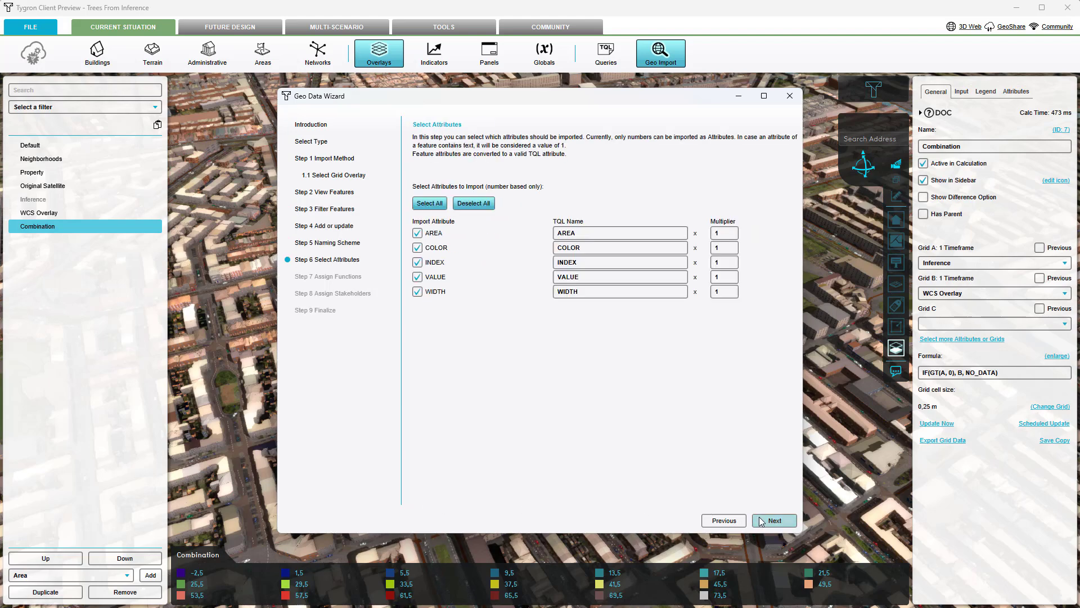
{"action": "left_click", "coordinate": [761, 521]}
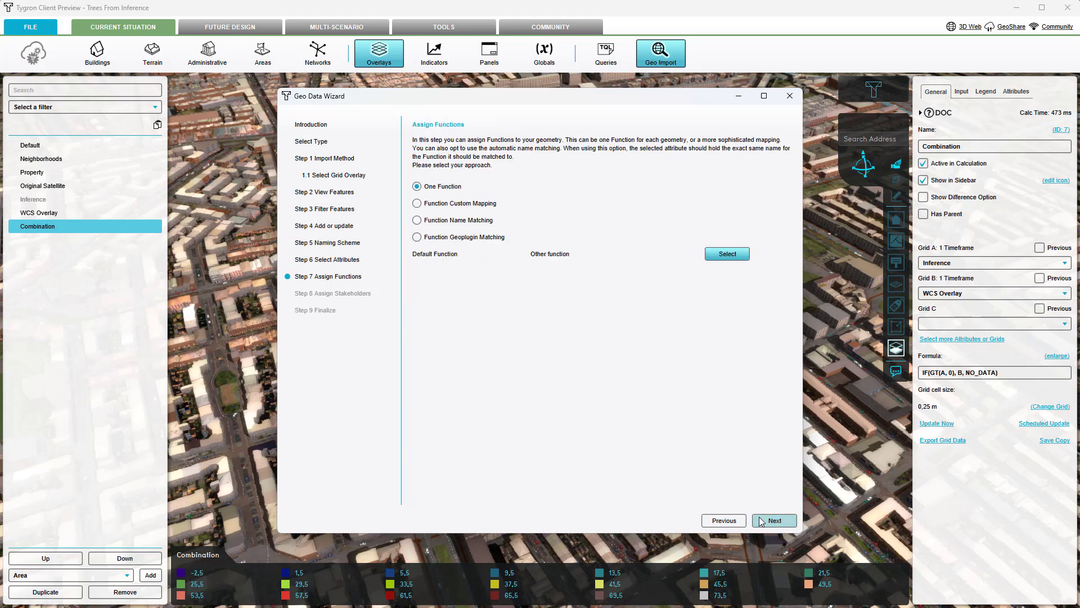
- Assign the Default deciduous trees function from the Nature category to all imported features
{"action": "left_click", "coordinate": [742, 255]}
{"action": "left_click", "coordinate": [377, 280]}
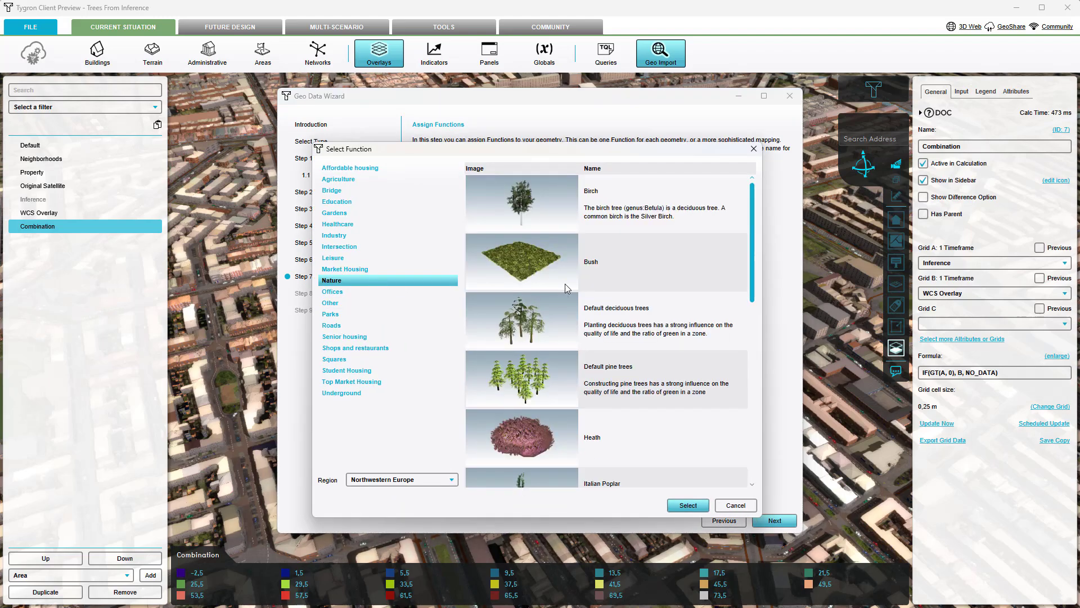
{"action": "left_click", "coordinate": [620, 324]}
{"action": "left_click", "coordinate": [697, 506]}
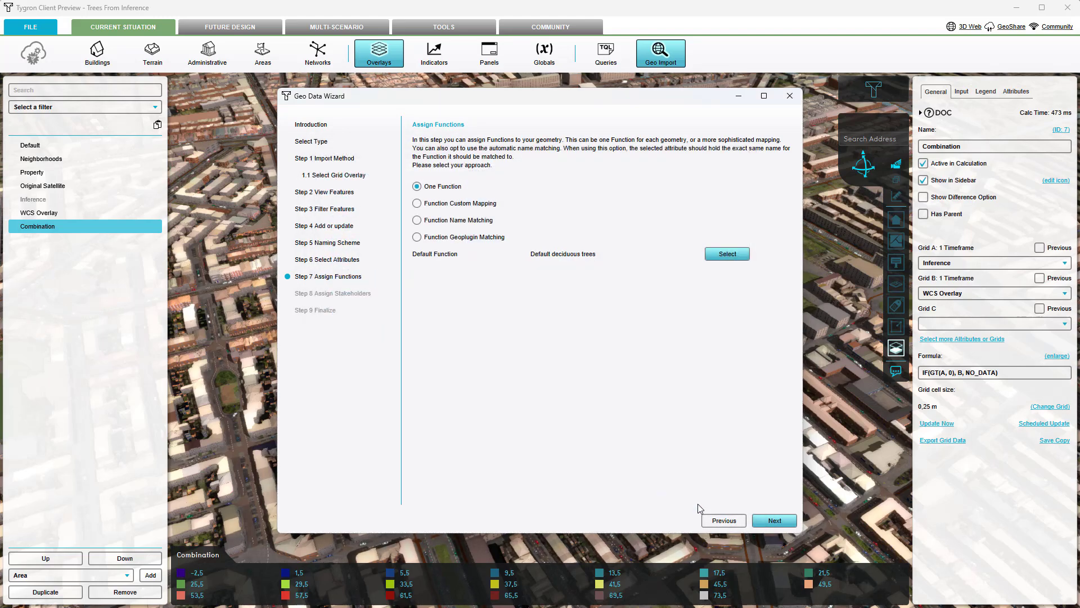
- Keep Municipality 's-Gravenhage as the default stakeholder and finish the import
{"action": "left_click", "coordinate": [761, 525]}
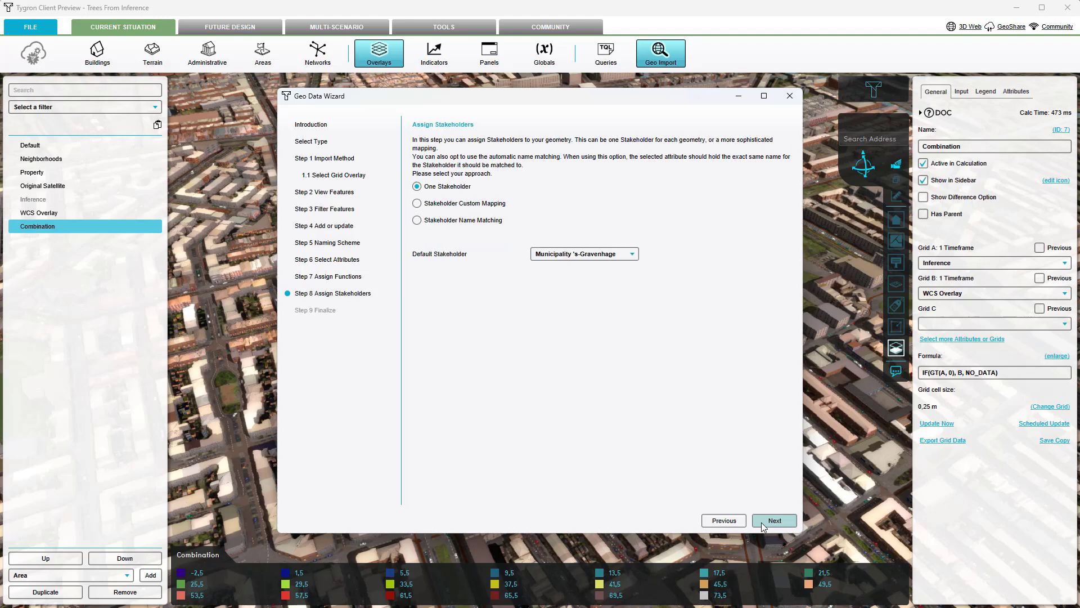
{"action": "left_click", "coordinate": [762, 524]}
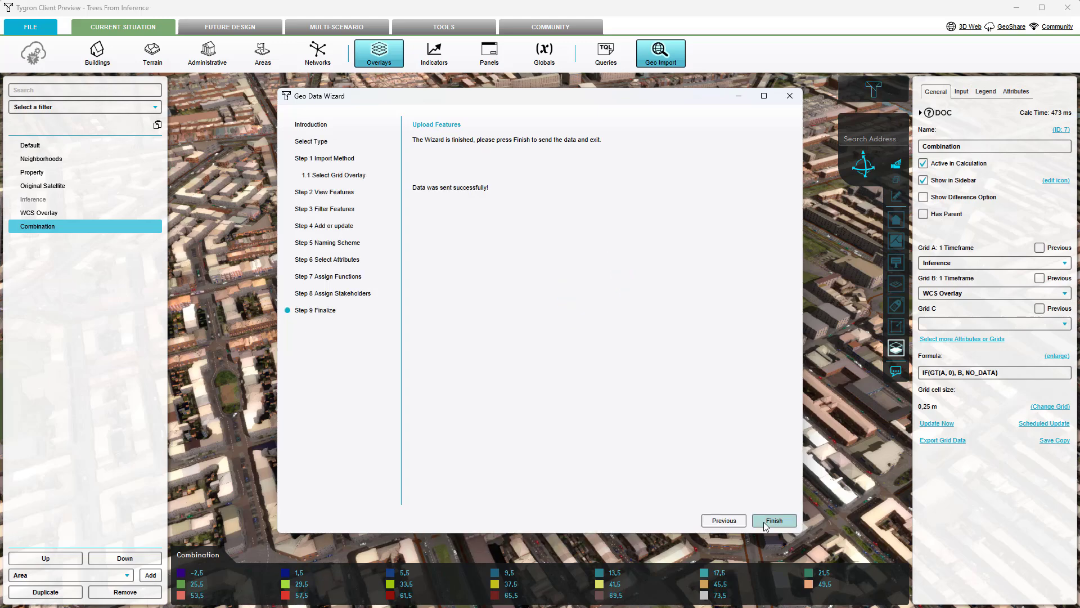
{"action": "left_click", "coordinate": [765, 523]}
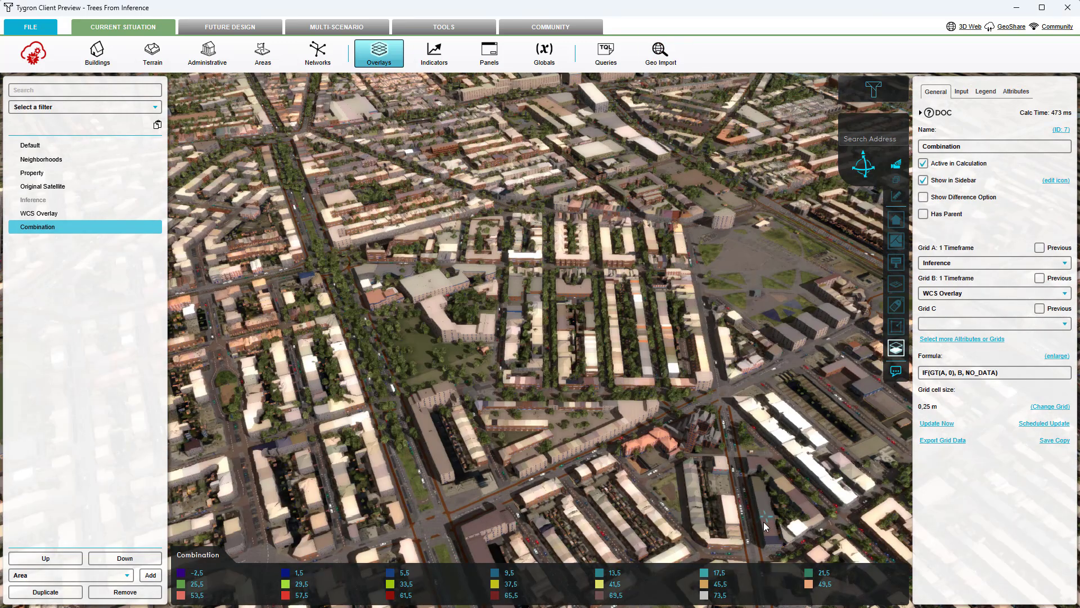
- Examine the imported trees up close along the streets and between the buildings in the 3D view
{"action": "scroll", "coordinate": [572, 509], "scroll_direction": "up", "scroll_amount": 3}
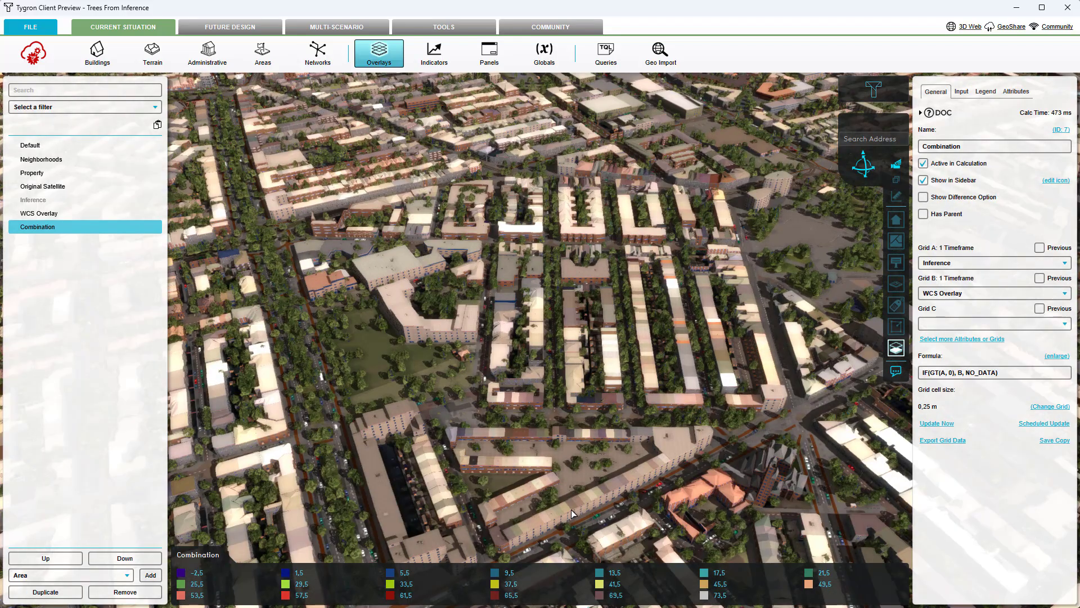
{"action": "scroll", "coordinate": [571, 509], "scroll_direction": "up", "scroll_amount": 4}
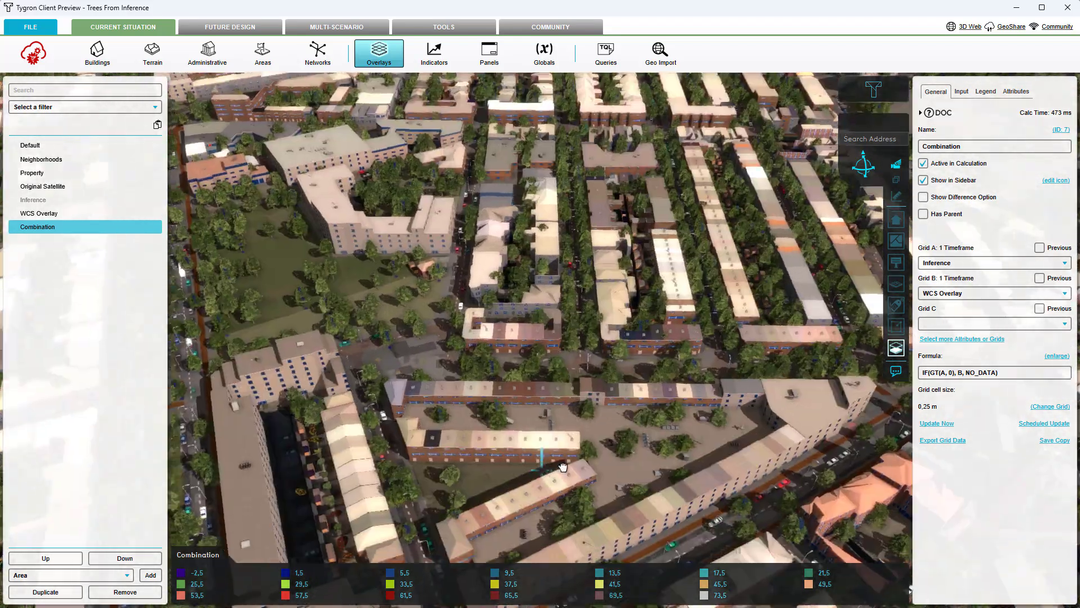
{"action": "left_click_drag", "start_coordinate": [563, 466], "coordinate": [743, 399]}
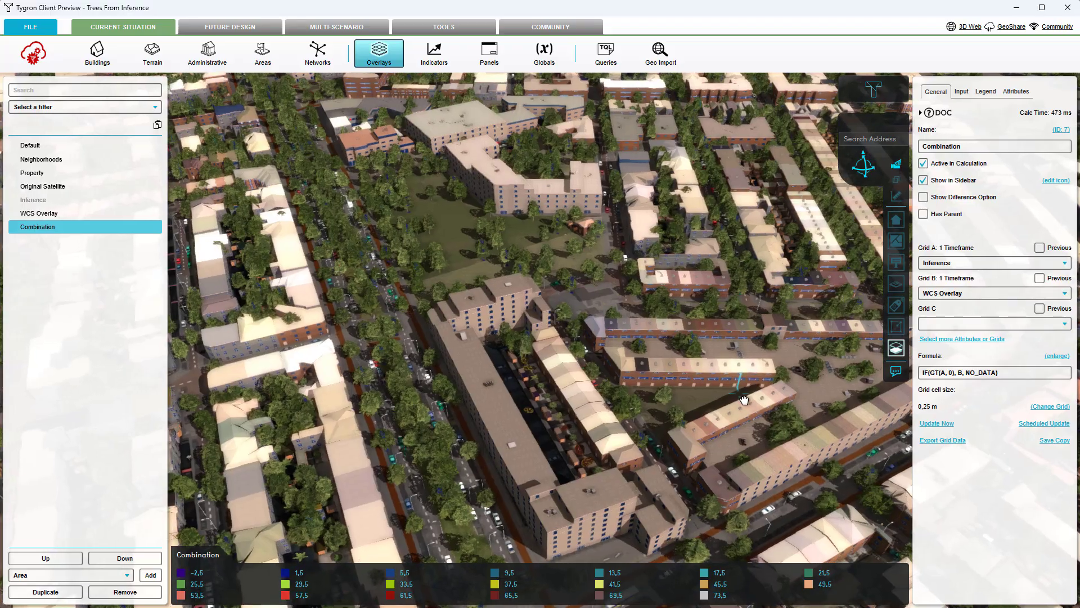
{"action": "right_click_drag", "start_coordinate": [495, 412], "coordinate": [688, 442]}
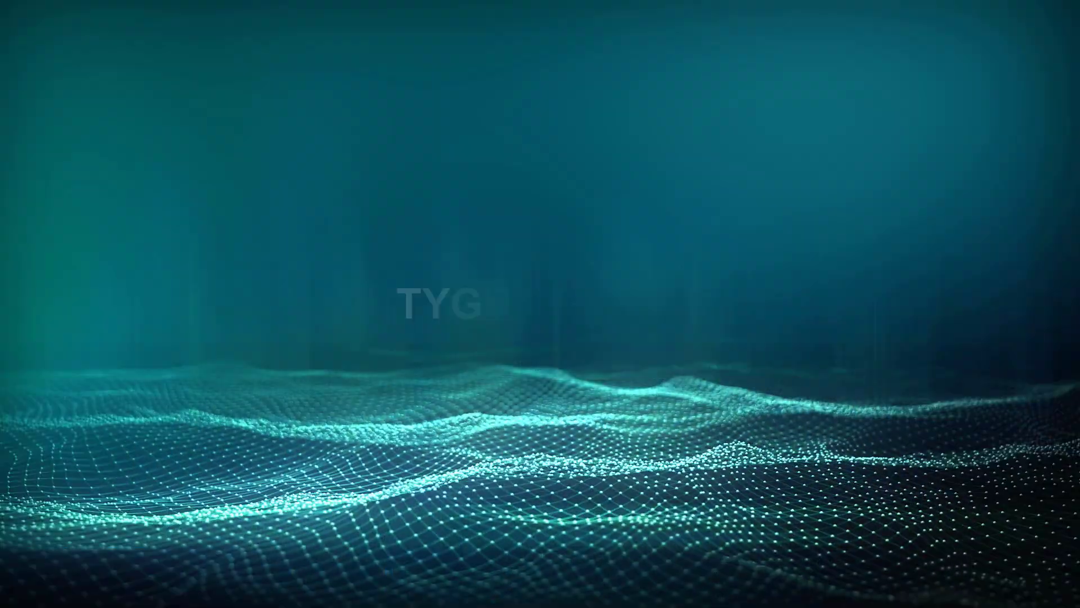